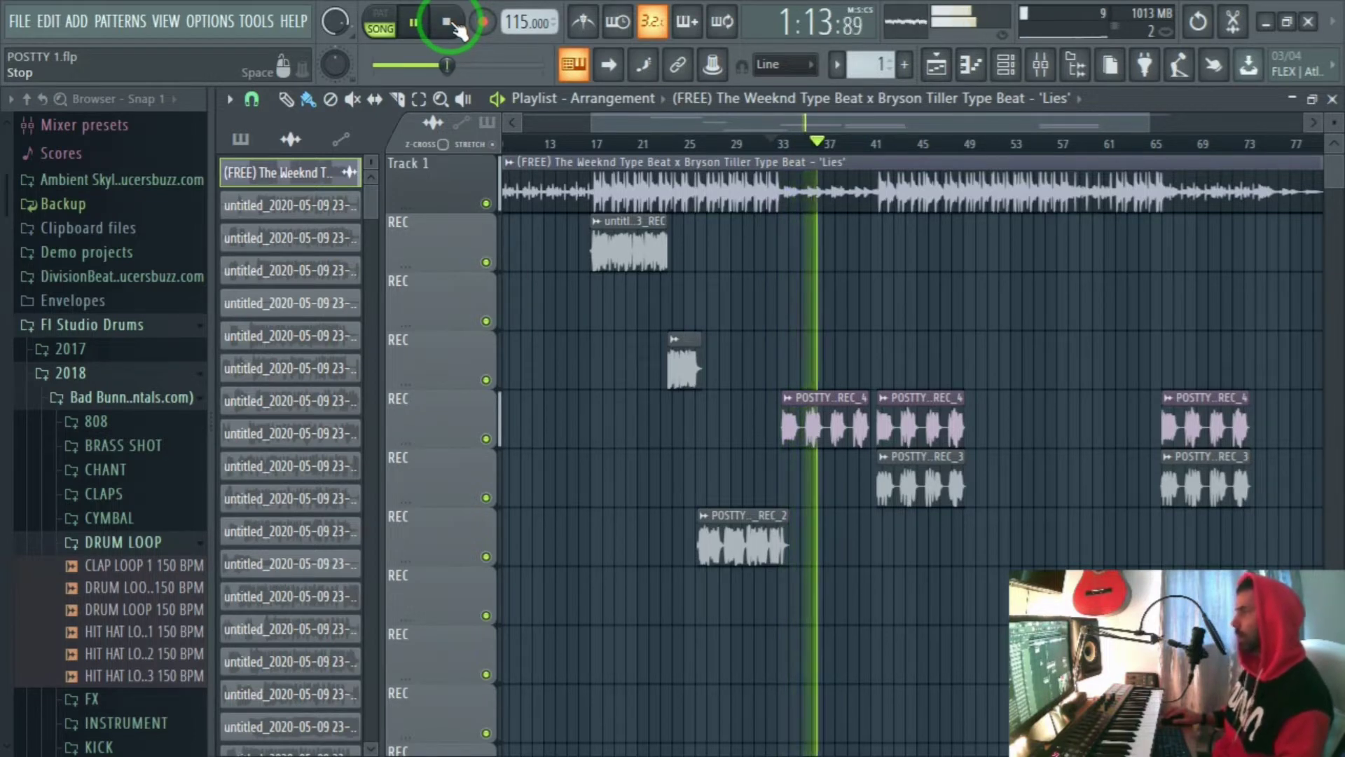
# Stop the POSTTY 1 song playback, leaving the playhead at bar 33
pyautogui.click(447, 24)
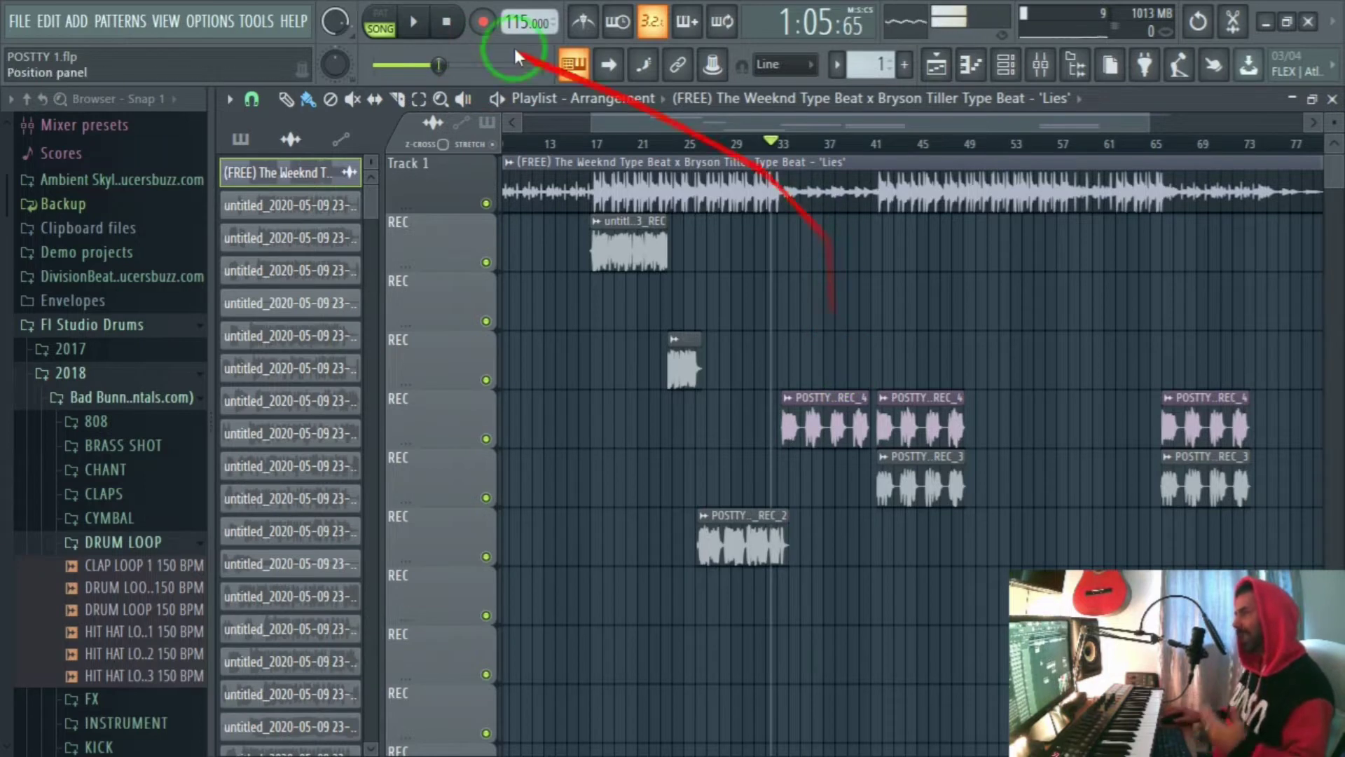
# Save the POSTTY 1 project and bring up the File menu's Export options
pyautogui.click(19, 28)
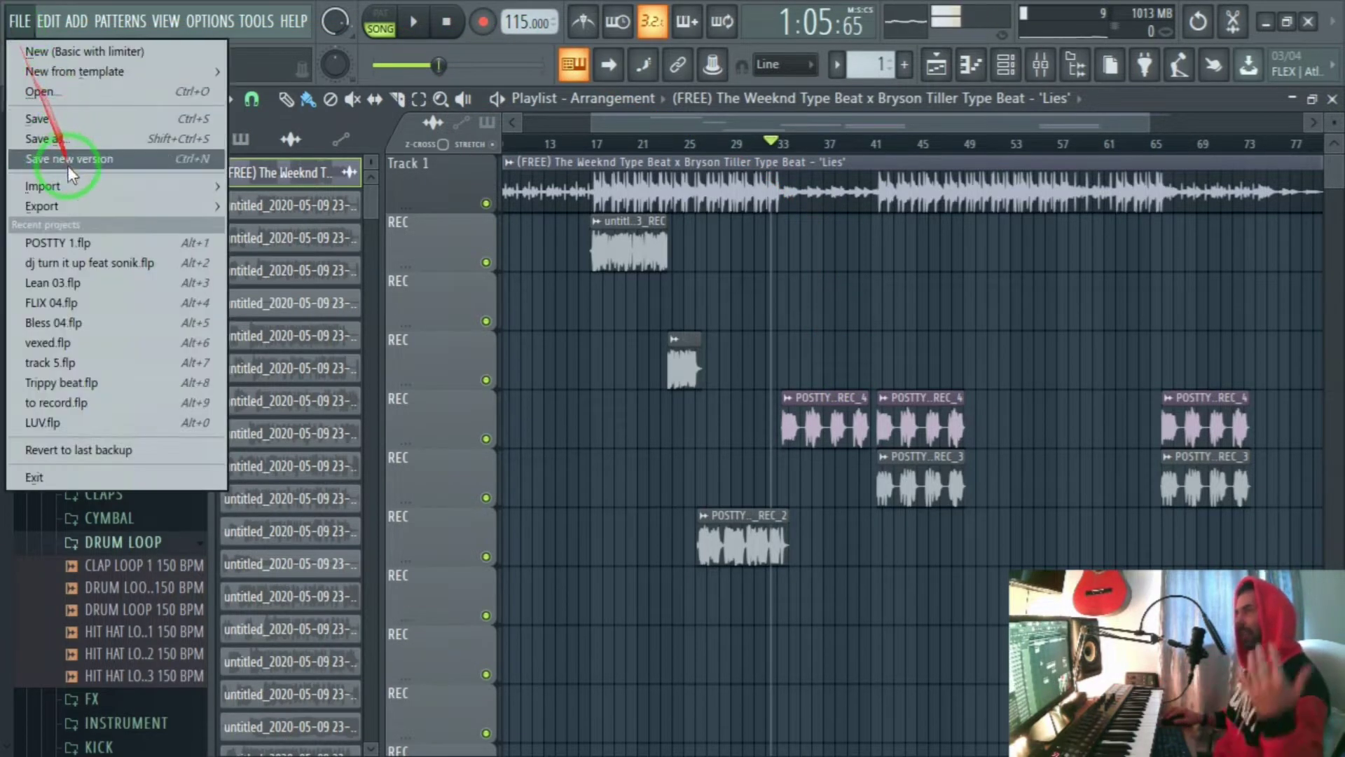
pyautogui.click(56, 121)
pyautogui.click(17, 24)
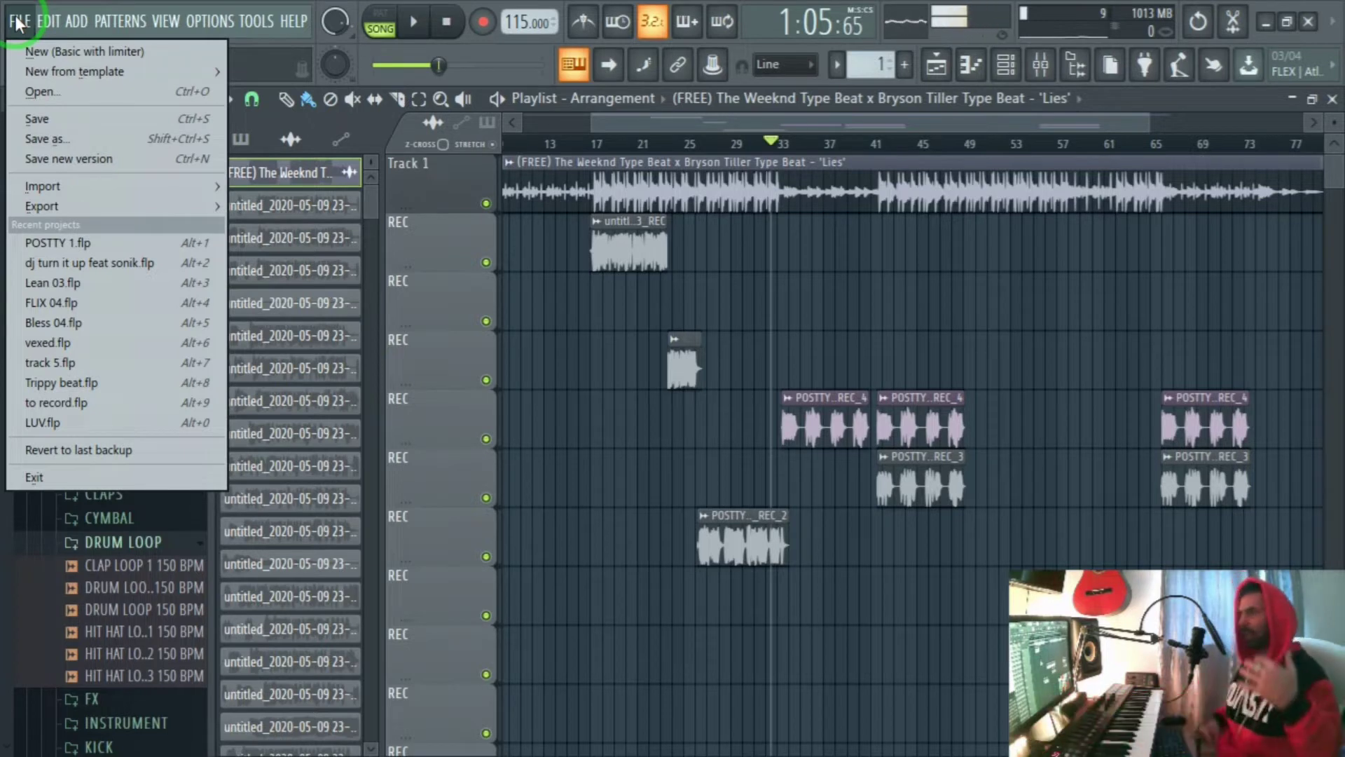
pyautogui.click(119, 10)
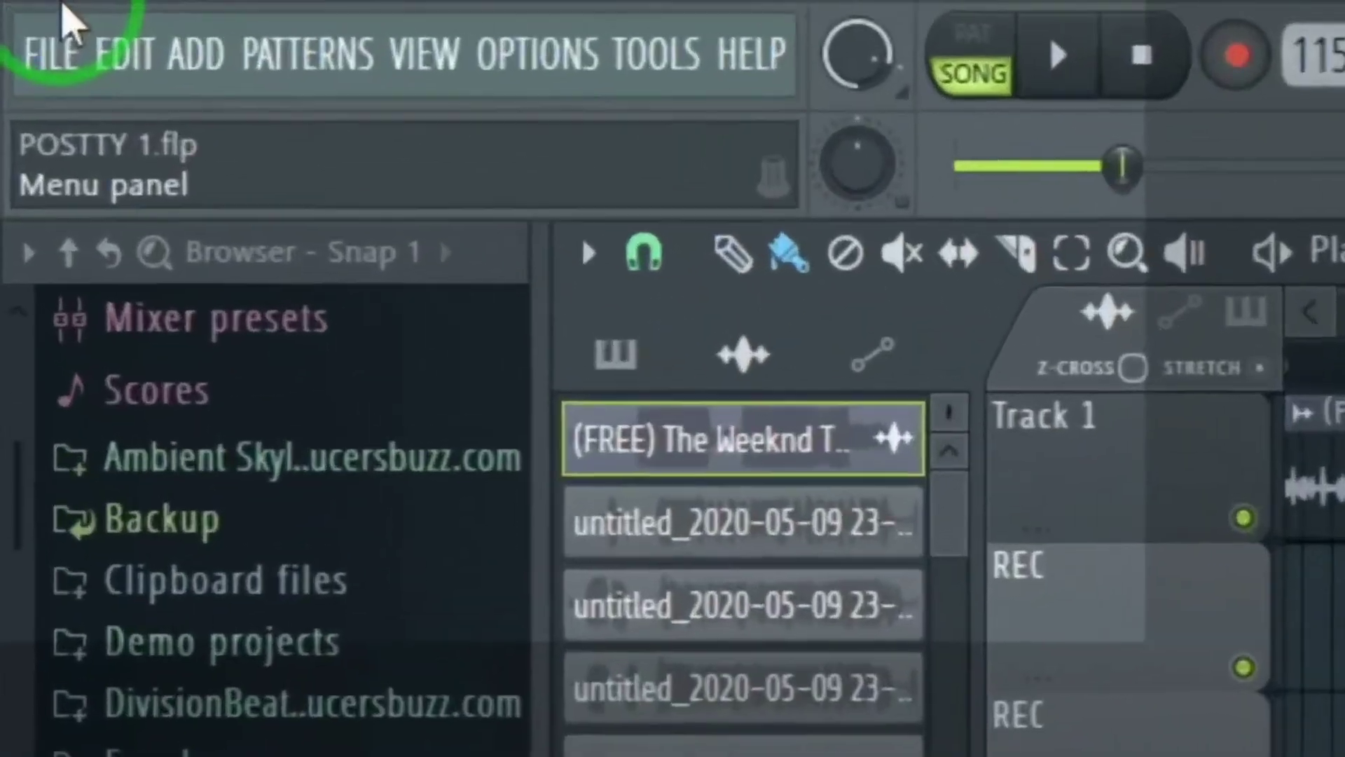
pyautogui.click(23, 17)
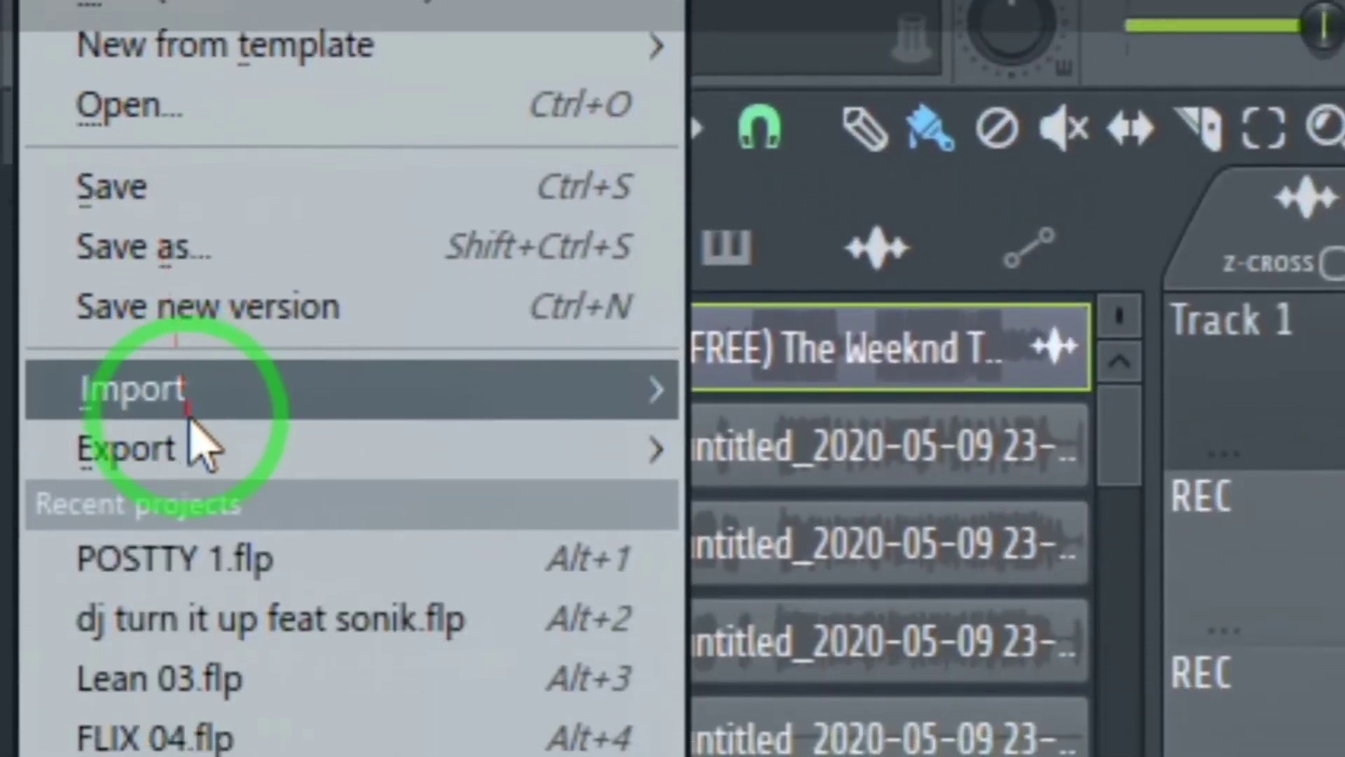
pyautogui.moveTo(204, 626)
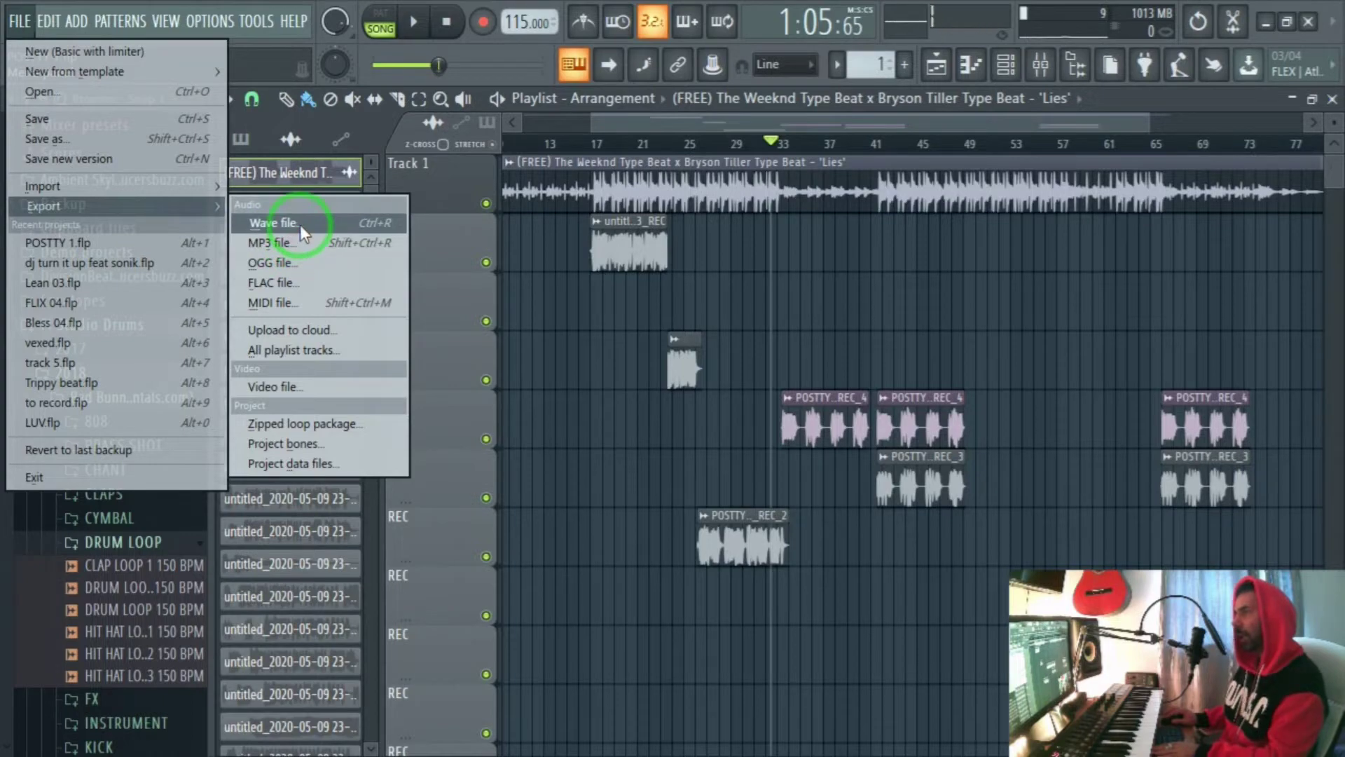
# Export the song as a WAV into the PAV folder, named 'Holiday Pav Beatz'
pyautogui.click(301, 224)
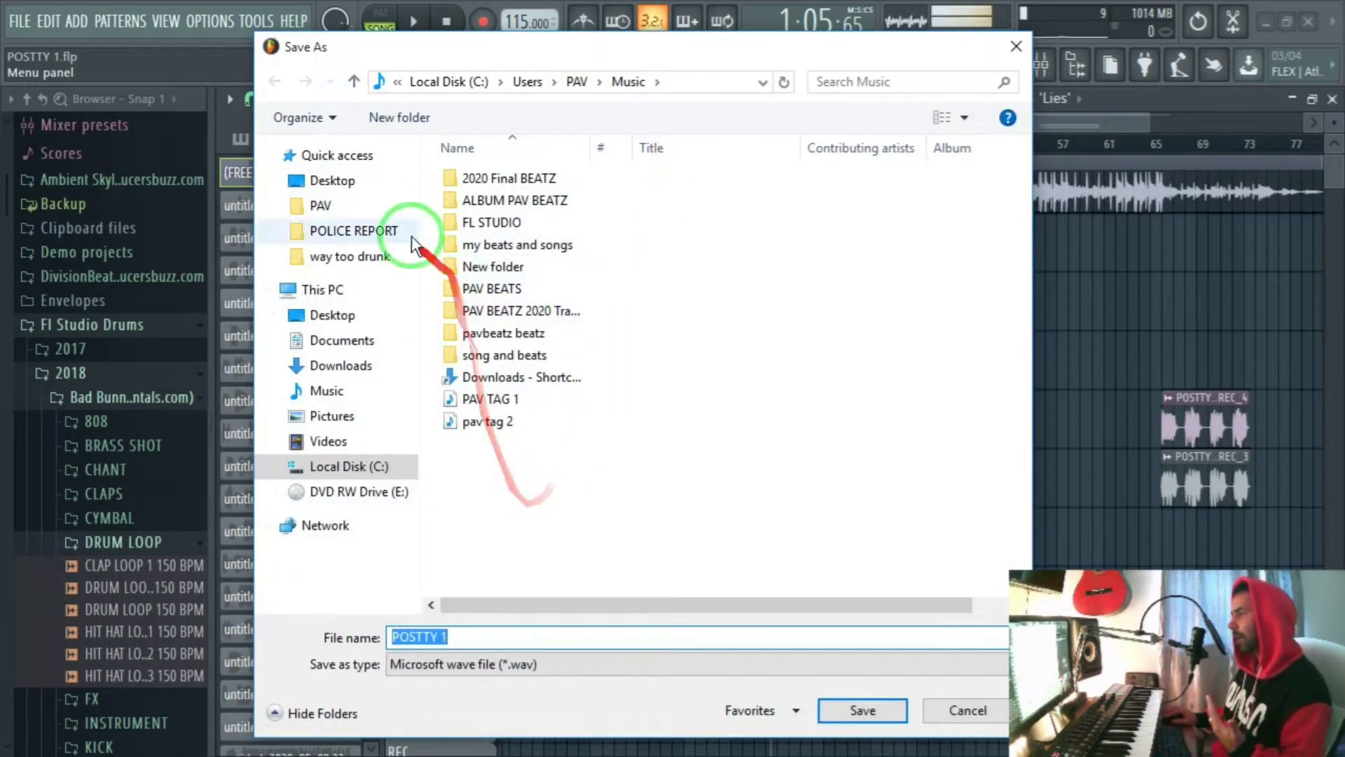
pyautogui.click(322, 205)
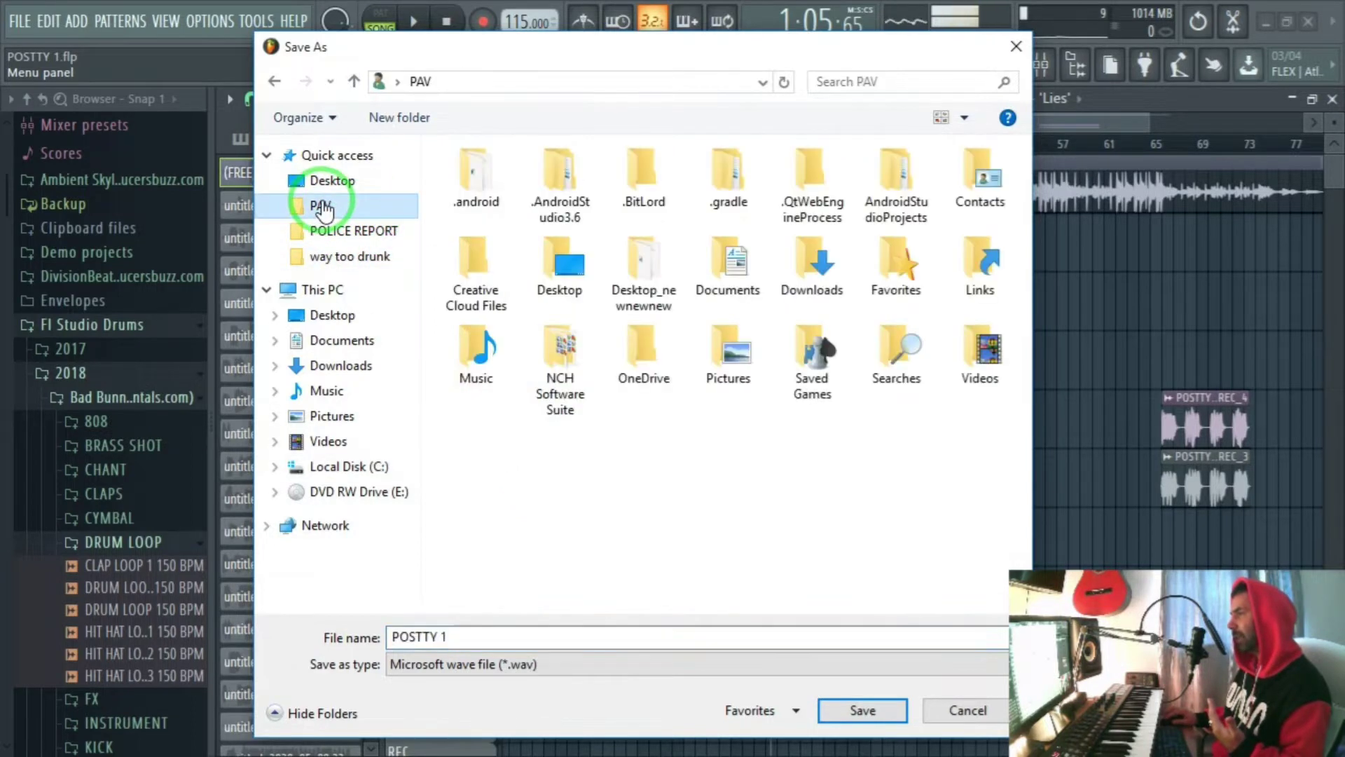
pyautogui.click(506, 636)
pyautogui.write('my new song')
pyautogui.hotkey('ctrl', 'a')
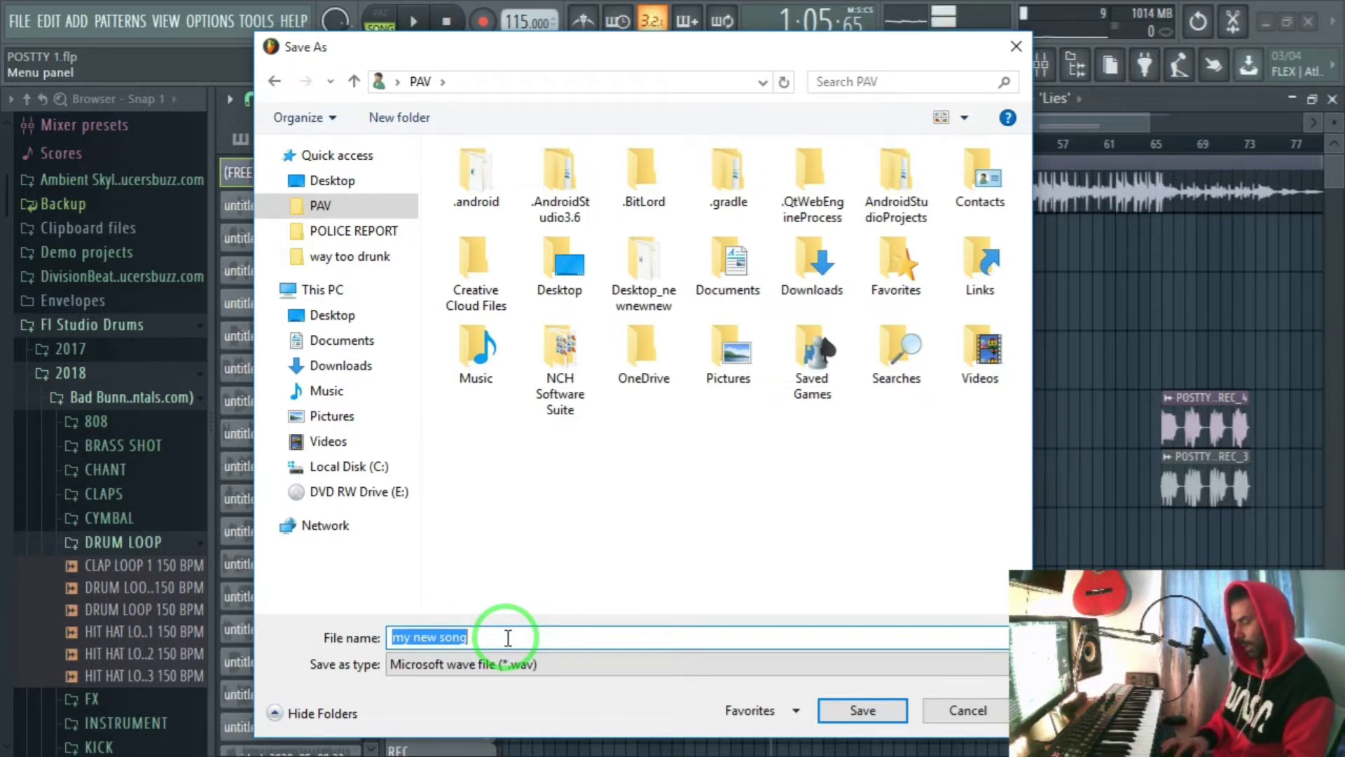
pyautogui.write('Holiday')
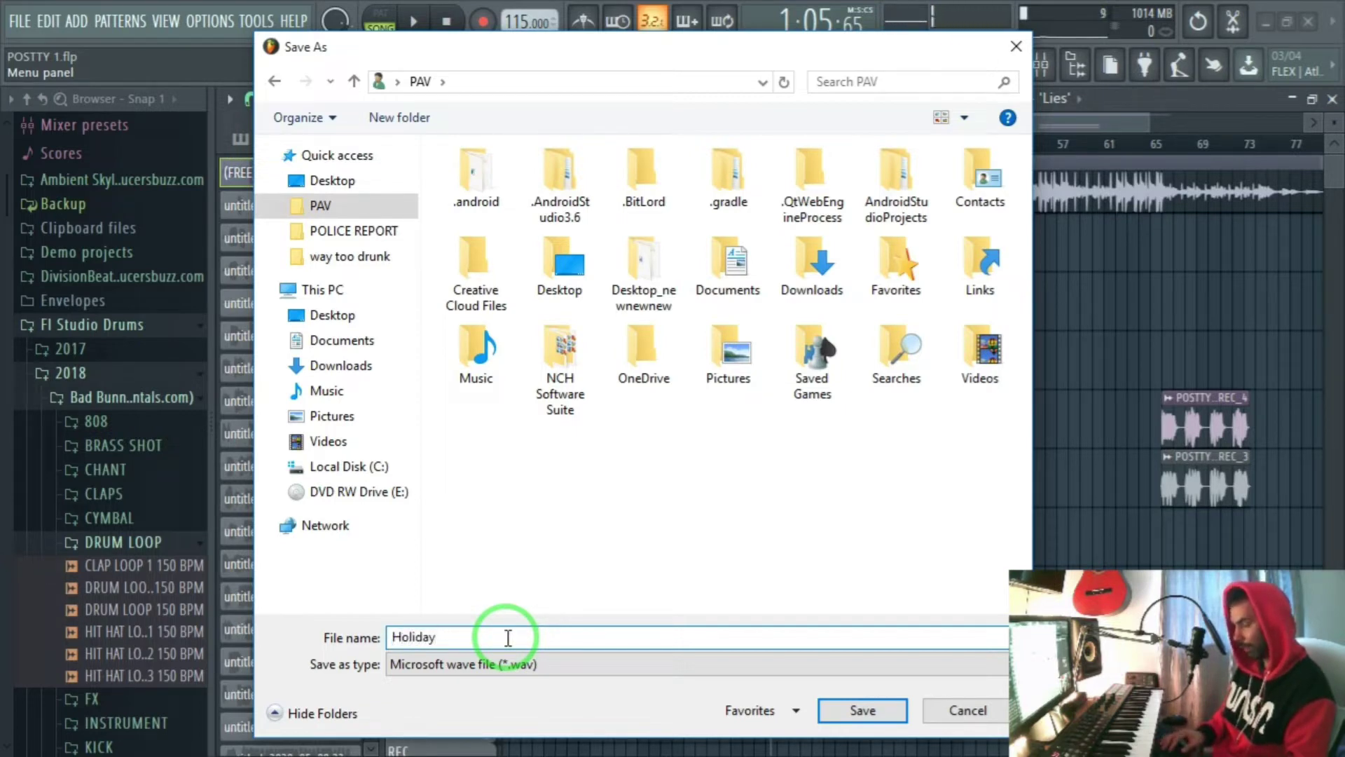
pyautogui.write(' Pav Beatz ')
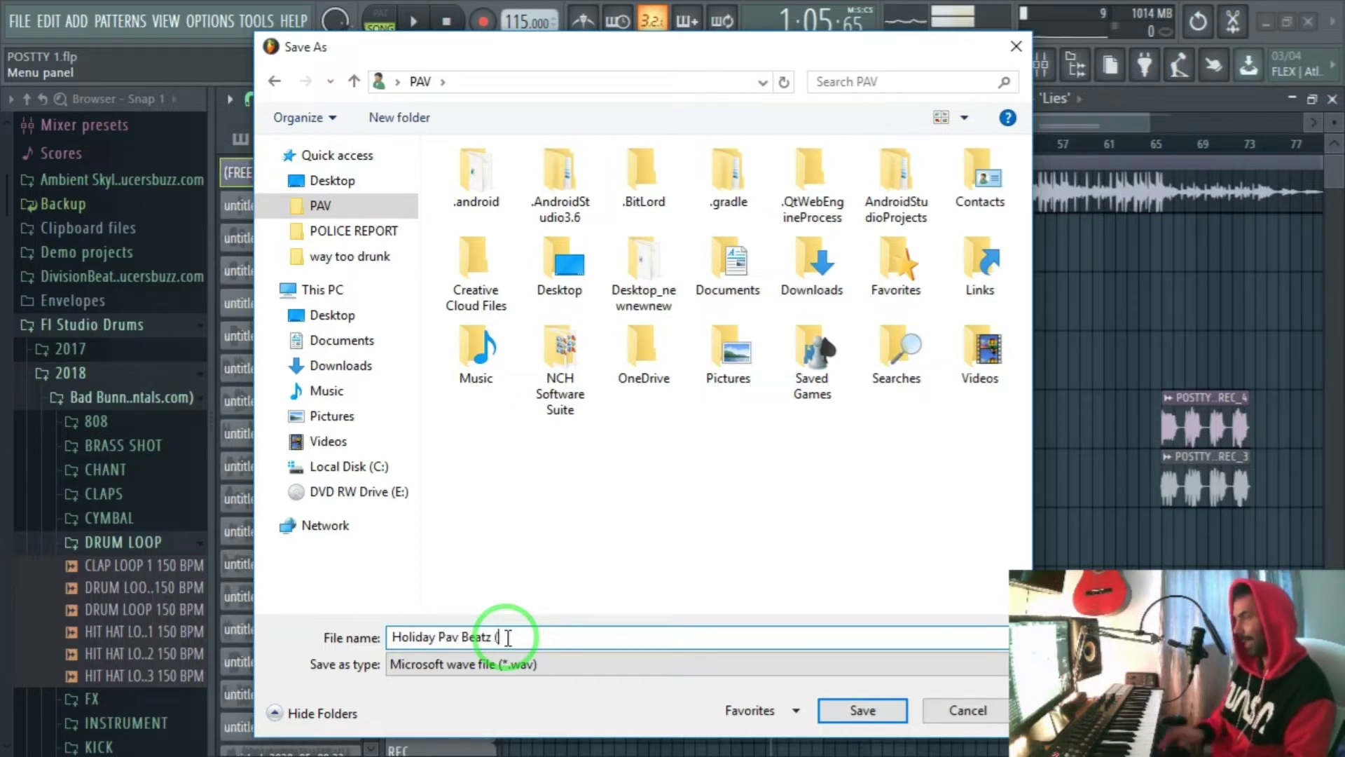
pyautogui.write('(no ta')
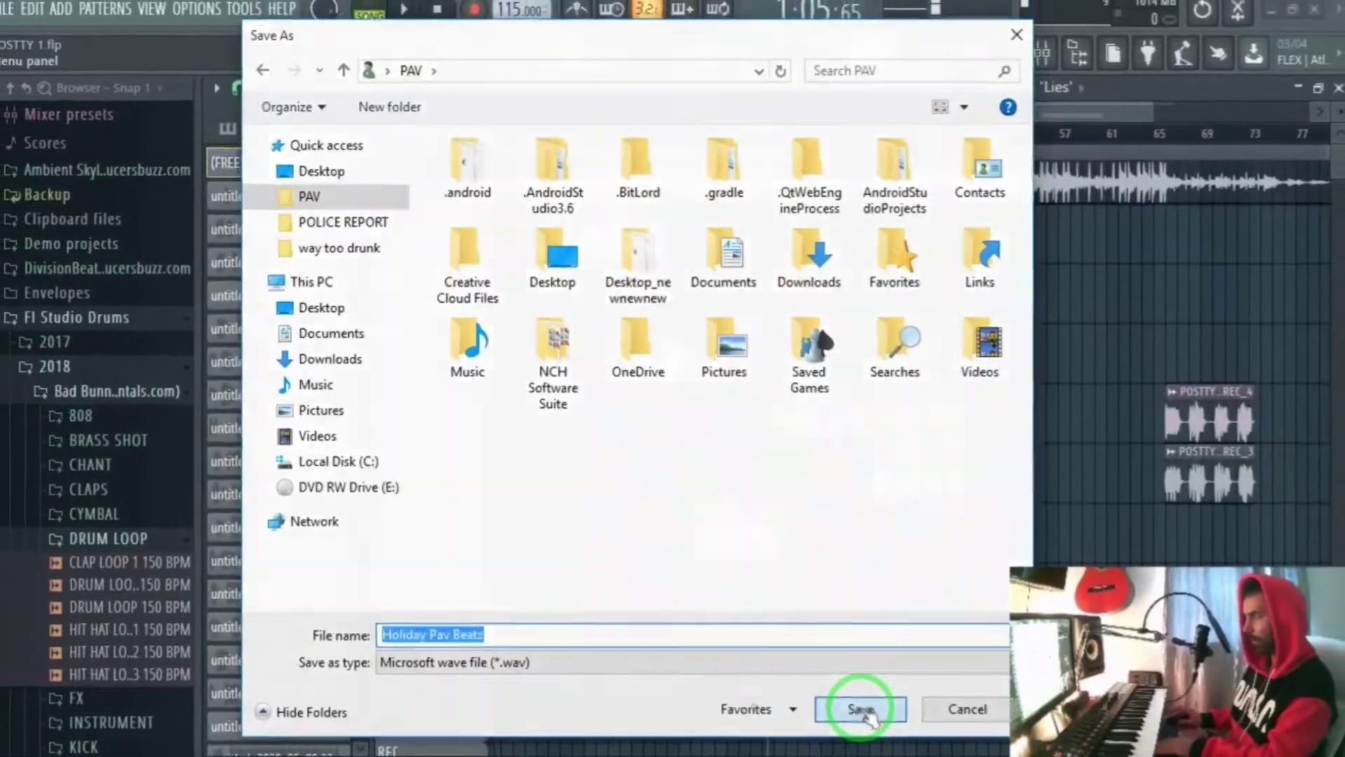
pyautogui.click(814, 683)
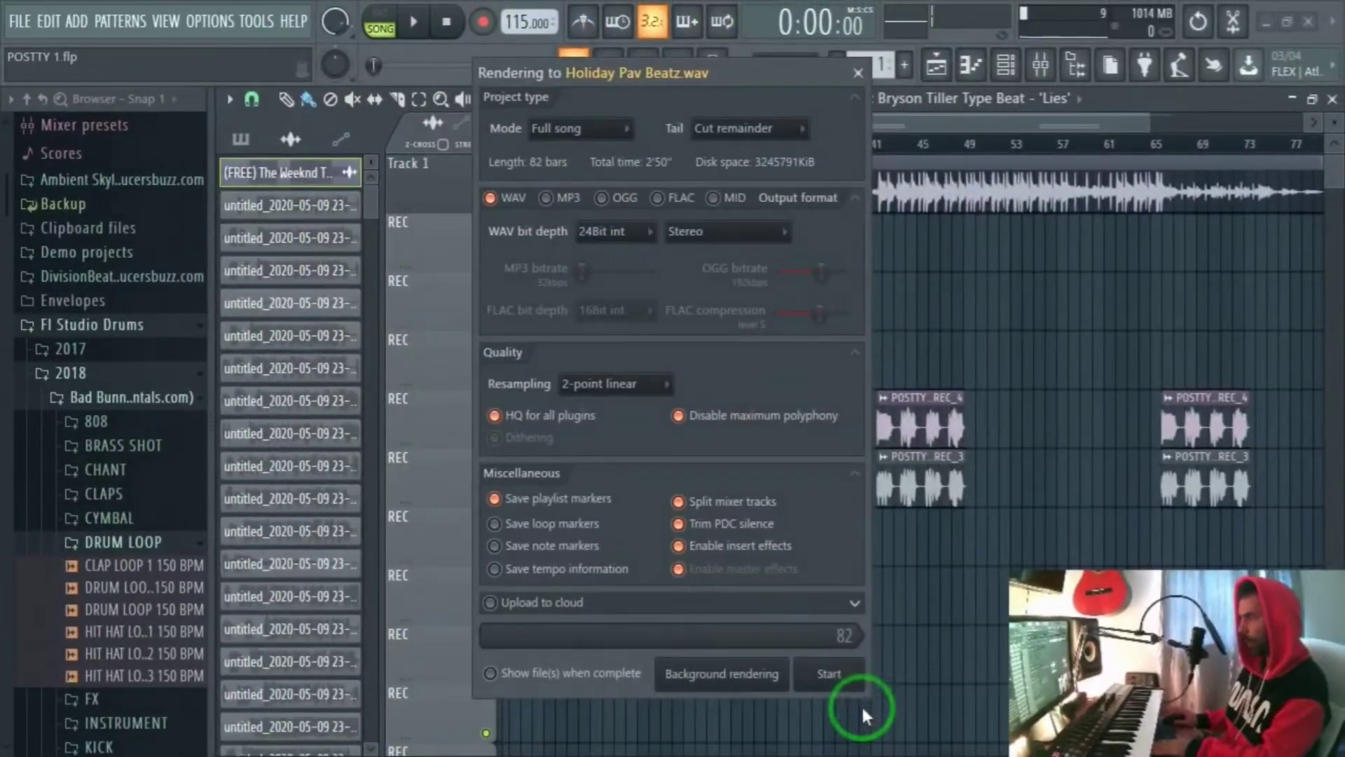
pyautogui.moveTo(671, 72); pyautogui.dragTo(671, 104)
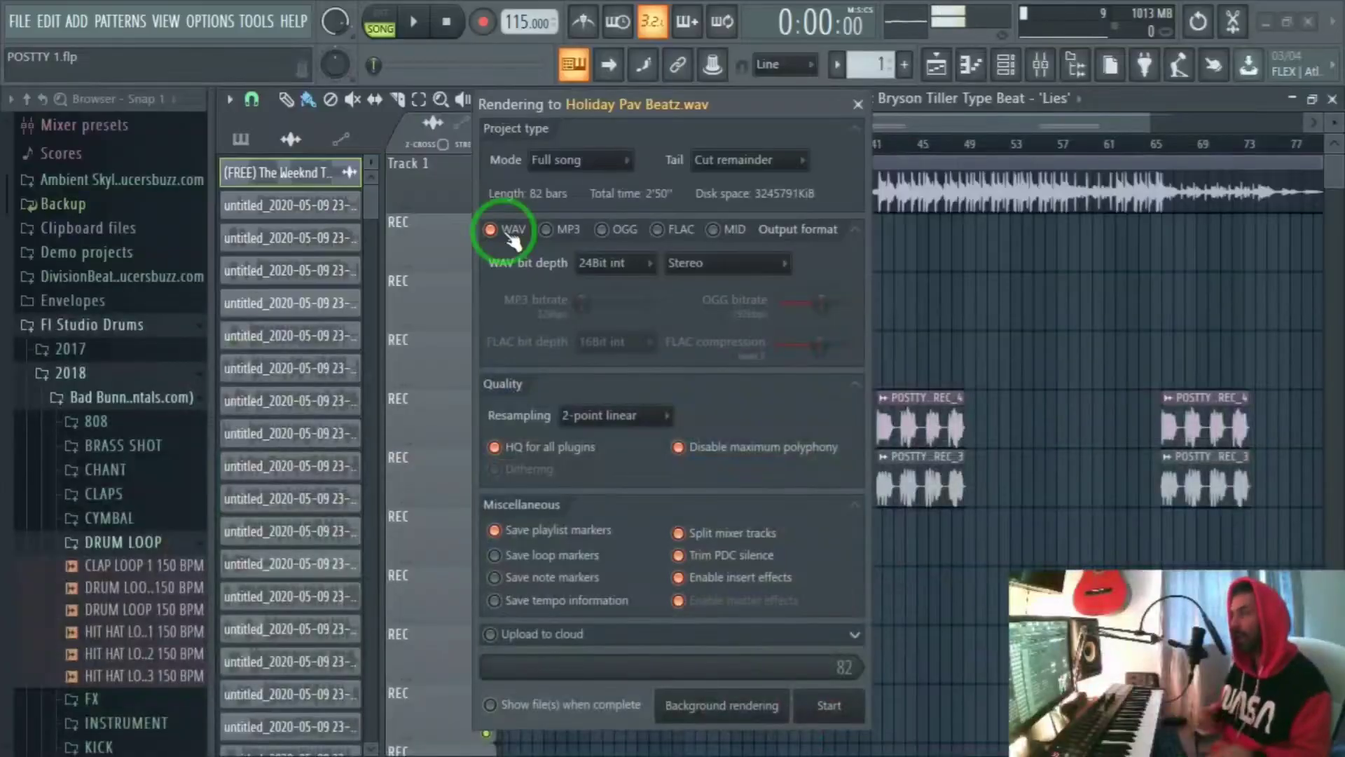
pyautogui.moveTo(751, 116); pyautogui.dragTo(708, 123)
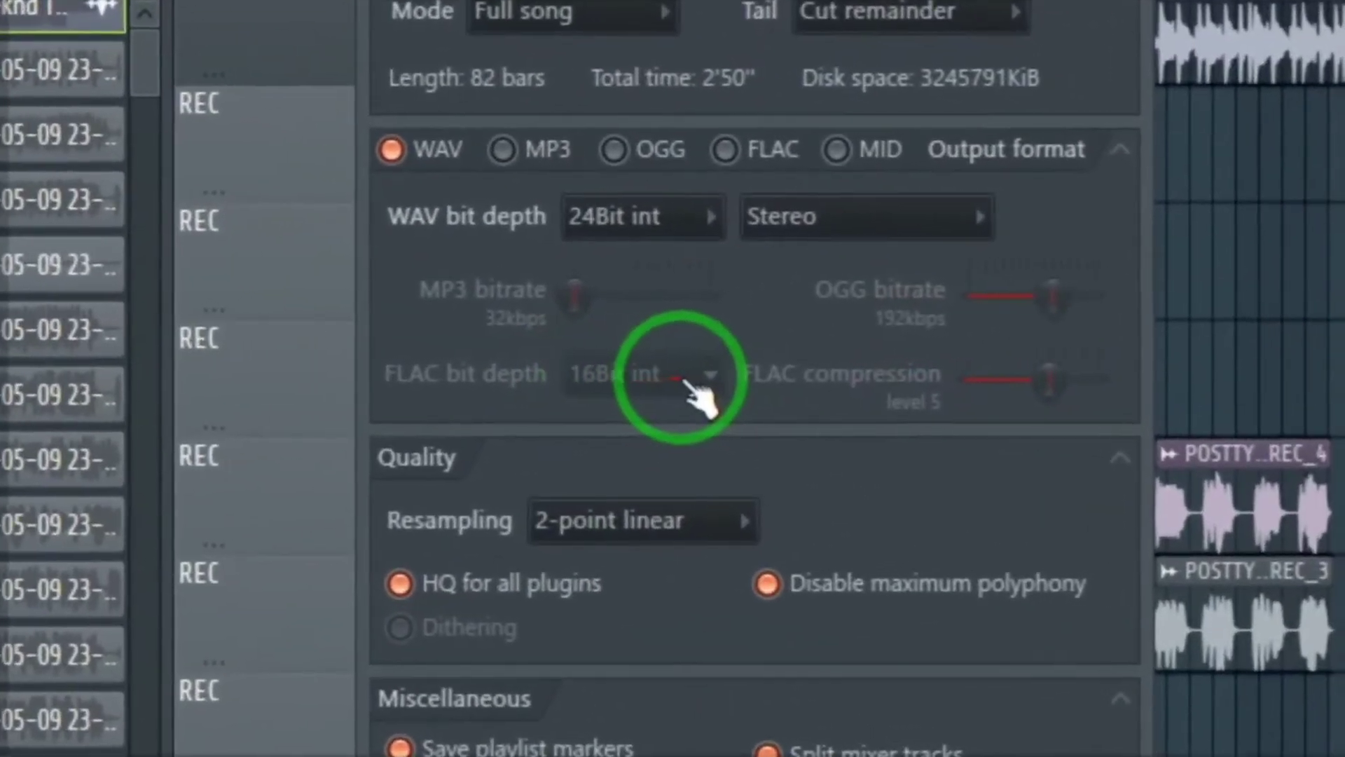
pyautogui.moveTo(575, 294); pyautogui.dragTo(574, 287)
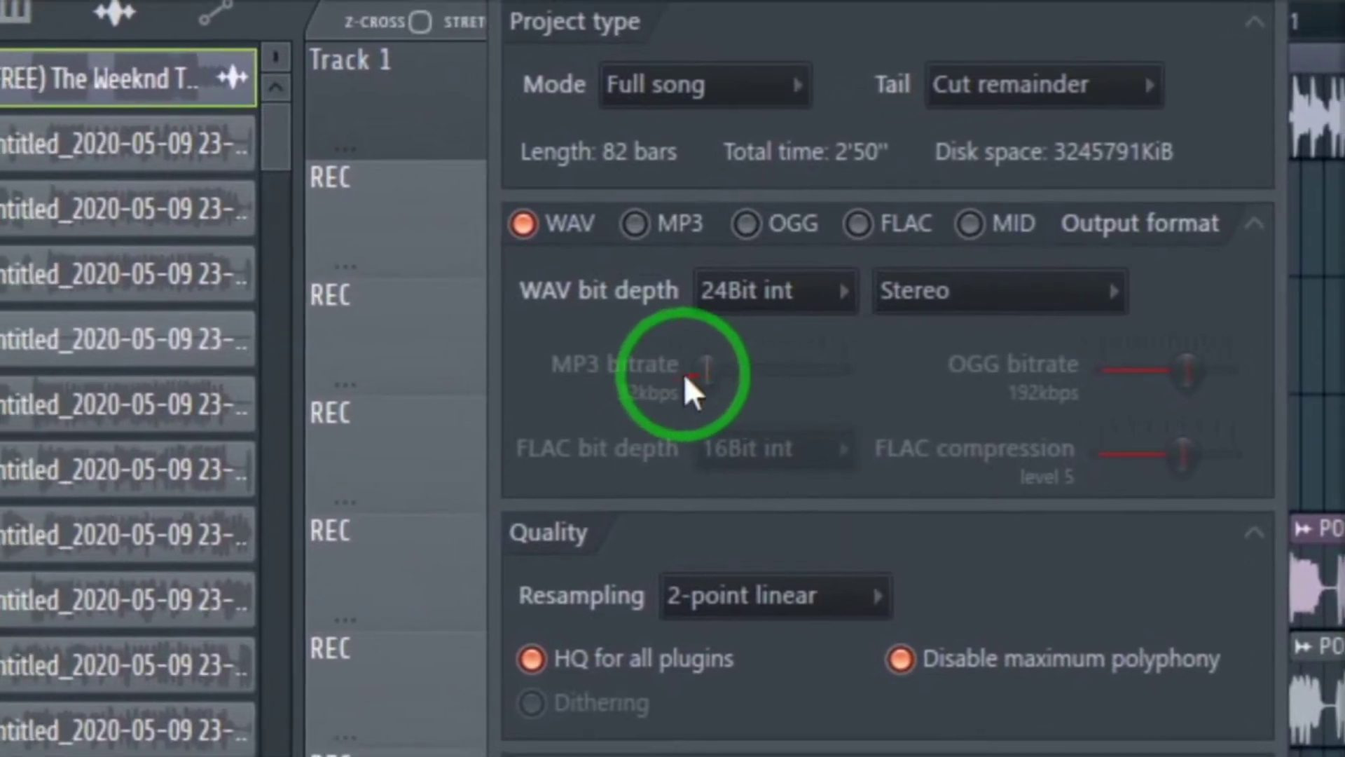
pyautogui.moveTo(671, 378)
pyautogui.mouseDown()
pyautogui.moveTo(811, 379)
pyautogui.moveTo(598, 372)
pyautogui.moveTo(700, 376)
pyautogui.moveTo(659, 367)
pyautogui.moveTo(679, 370)
pyautogui.mouseUp()
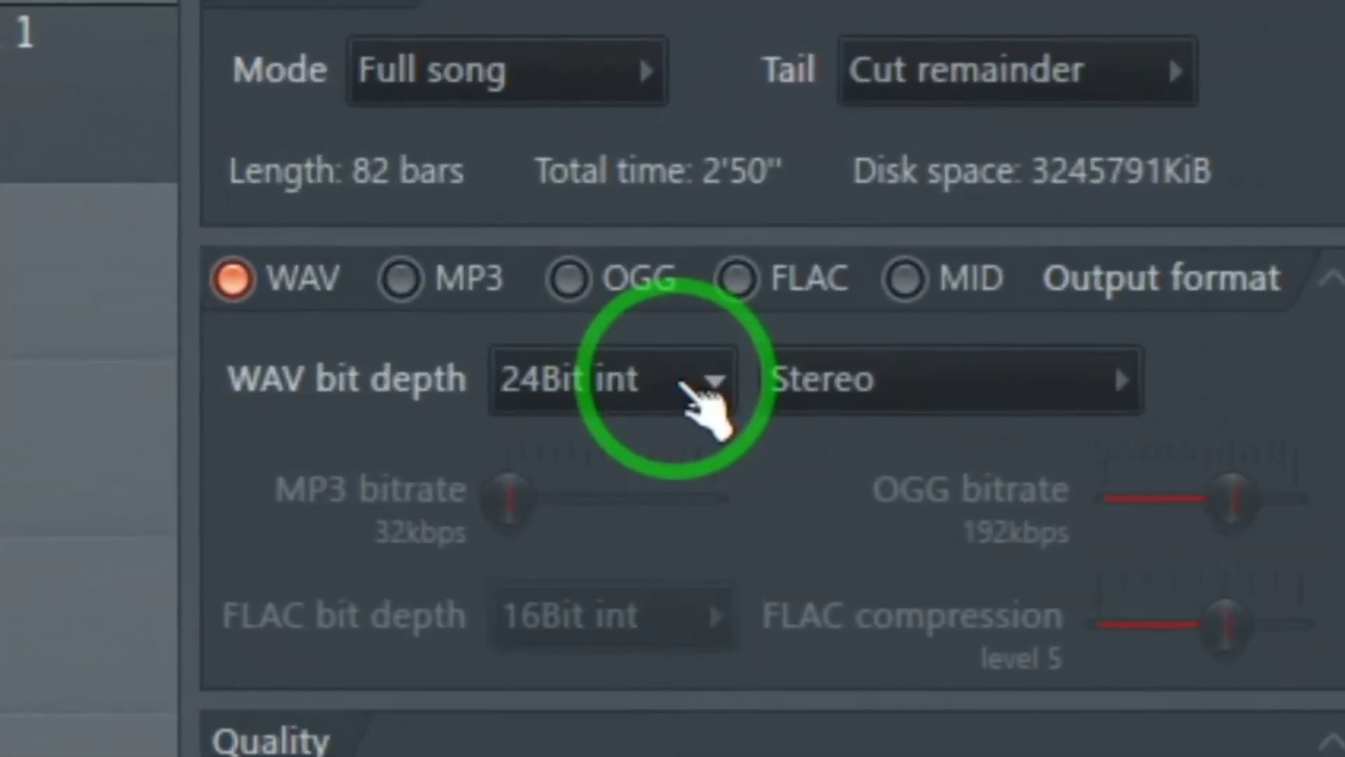
# Choose 24Bit int WAV bit depth and 512-point sinc resampling for the render
pyautogui.click(697, 360)
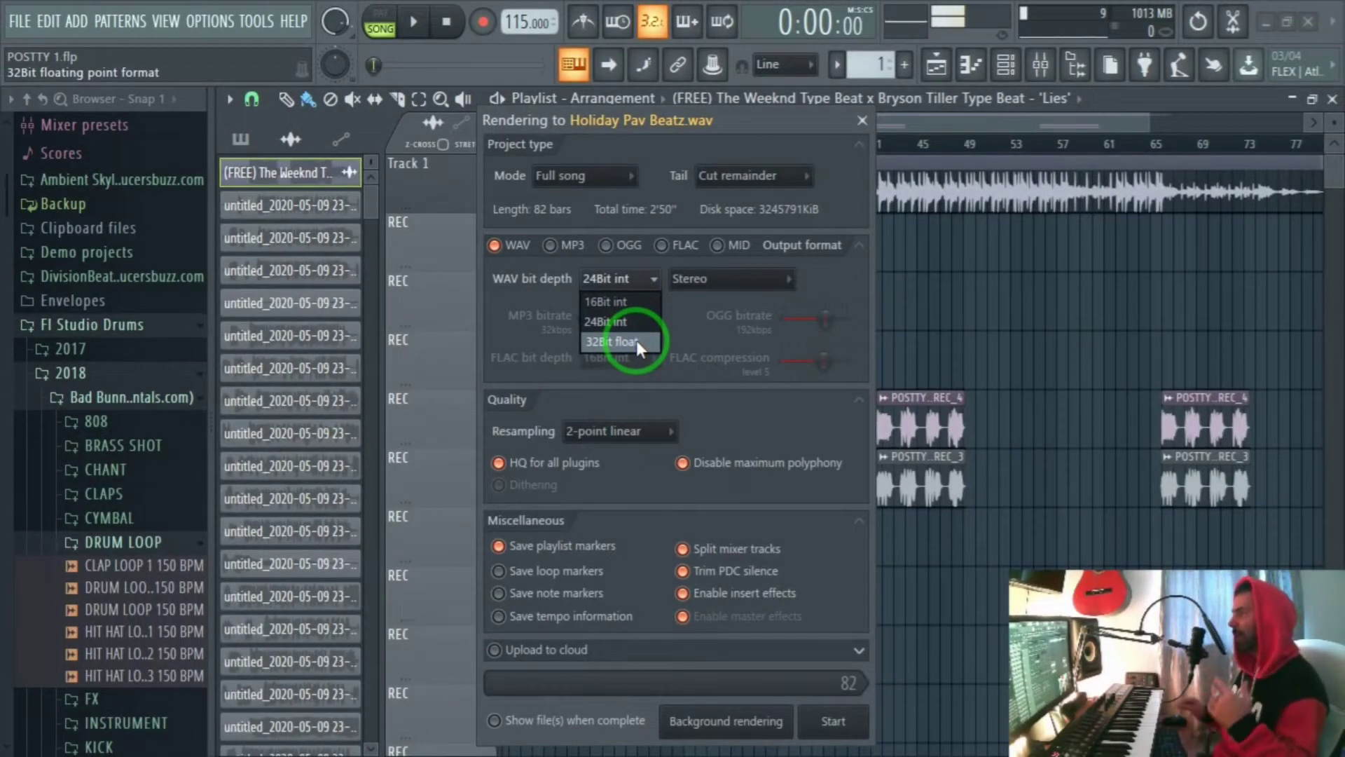
pyautogui.click(645, 323)
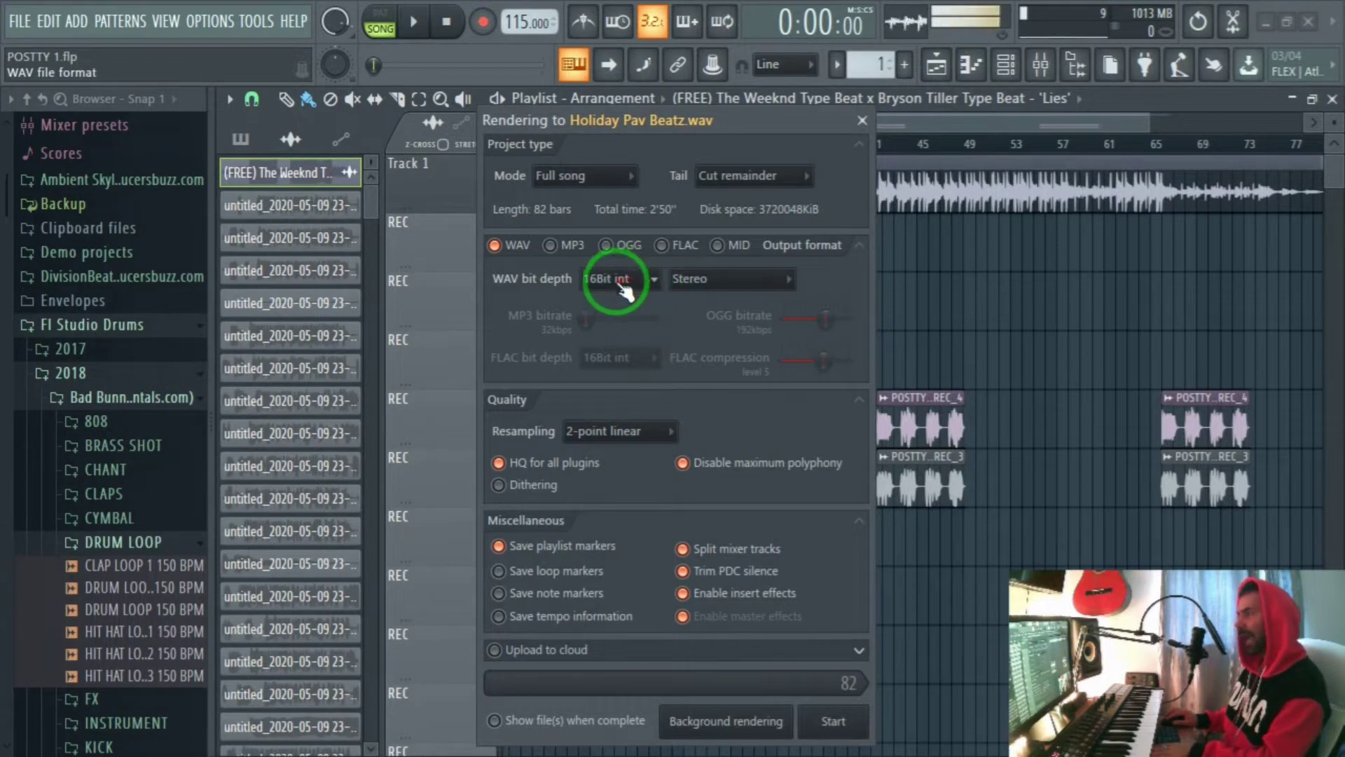
pyautogui.click(648, 281)
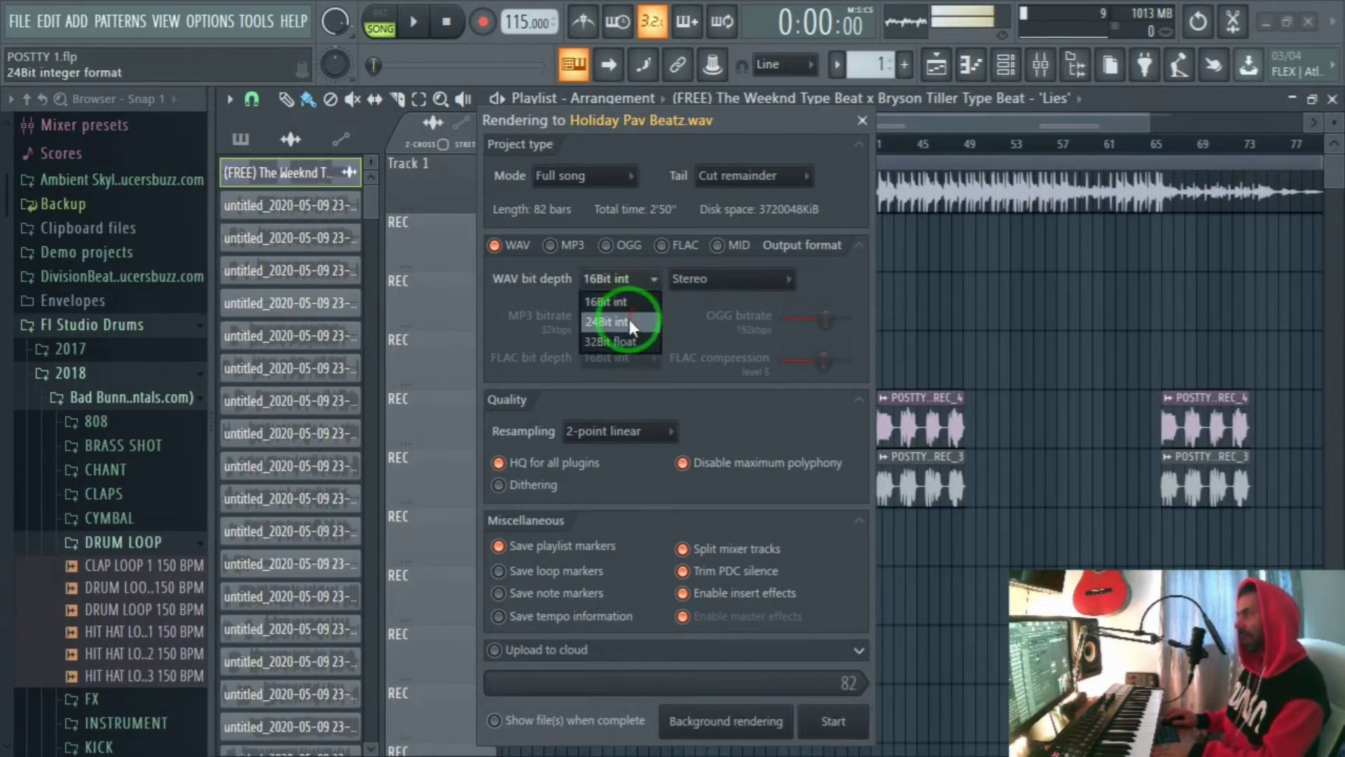
pyautogui.click(630, 322)
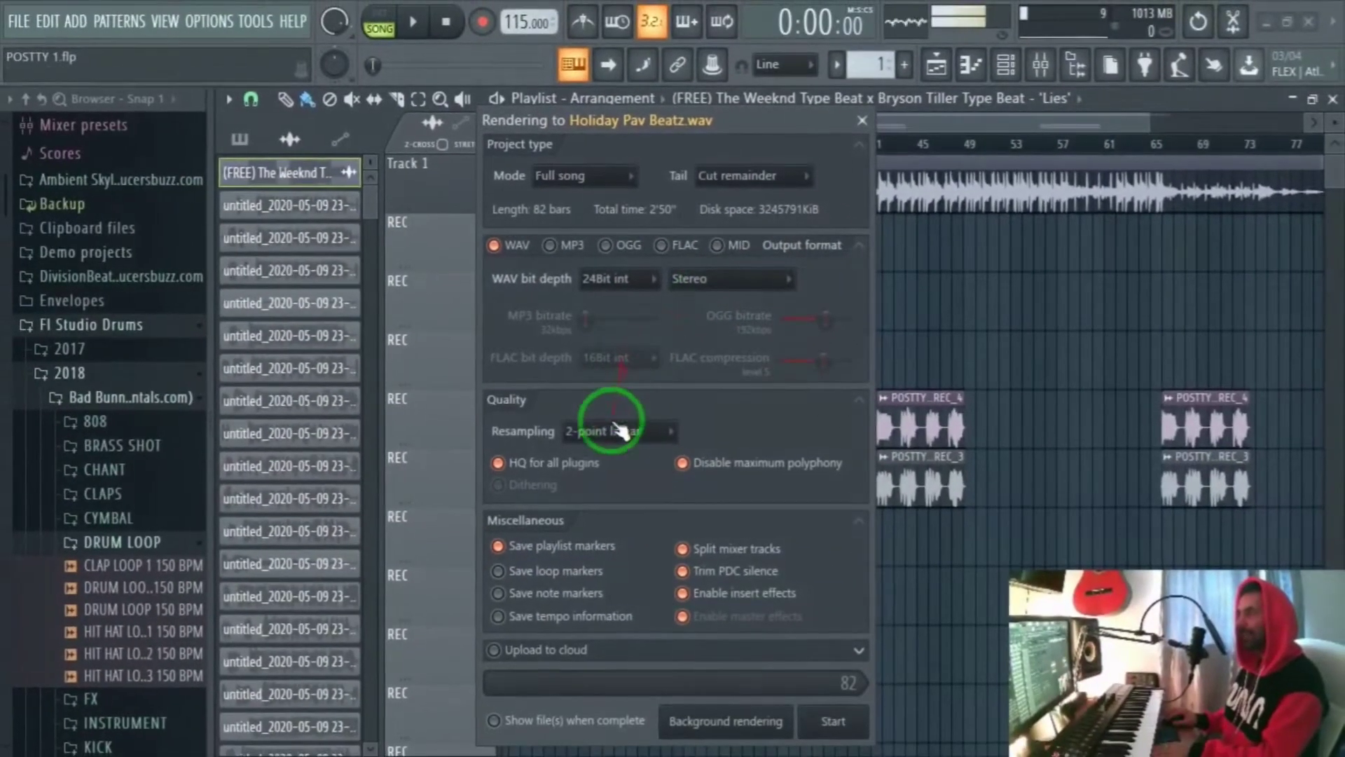
pyautogui.click(621, 430)
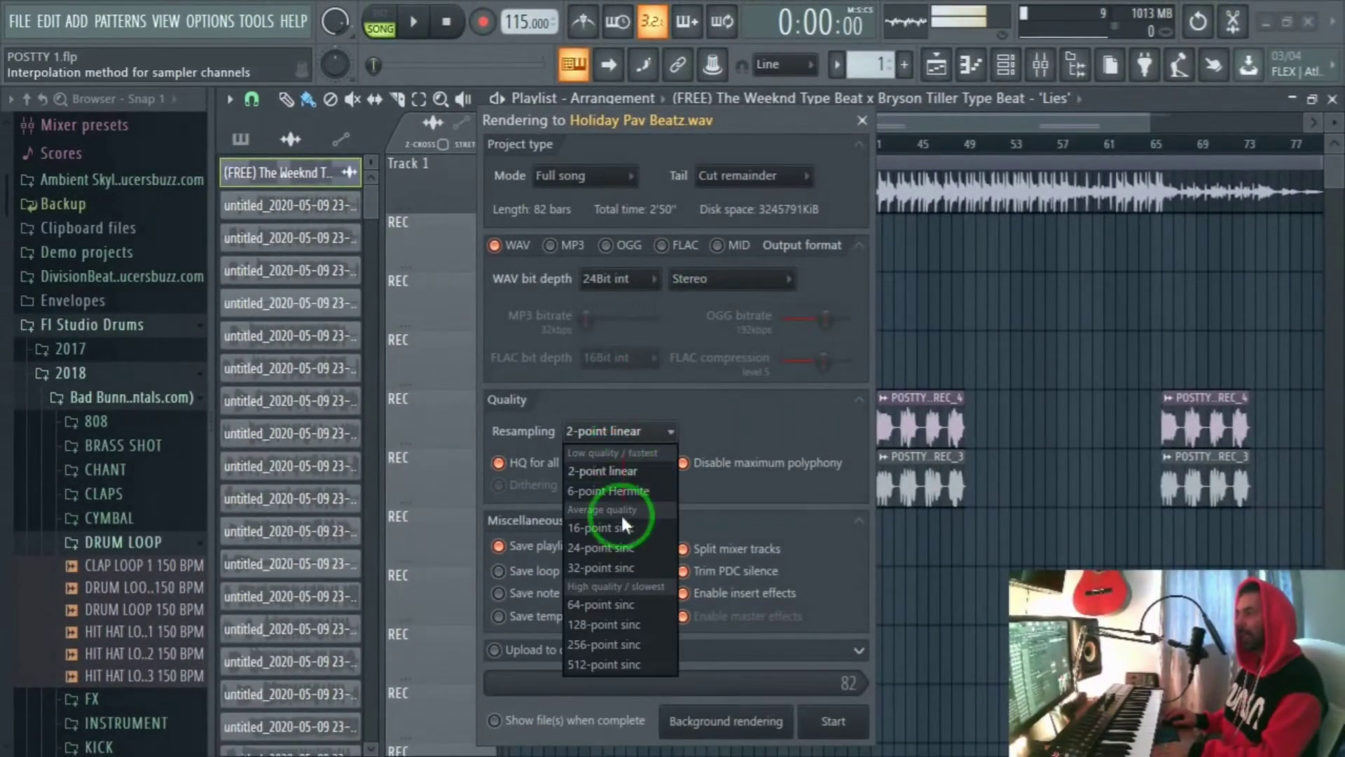
pyautogui.click(613, 665)
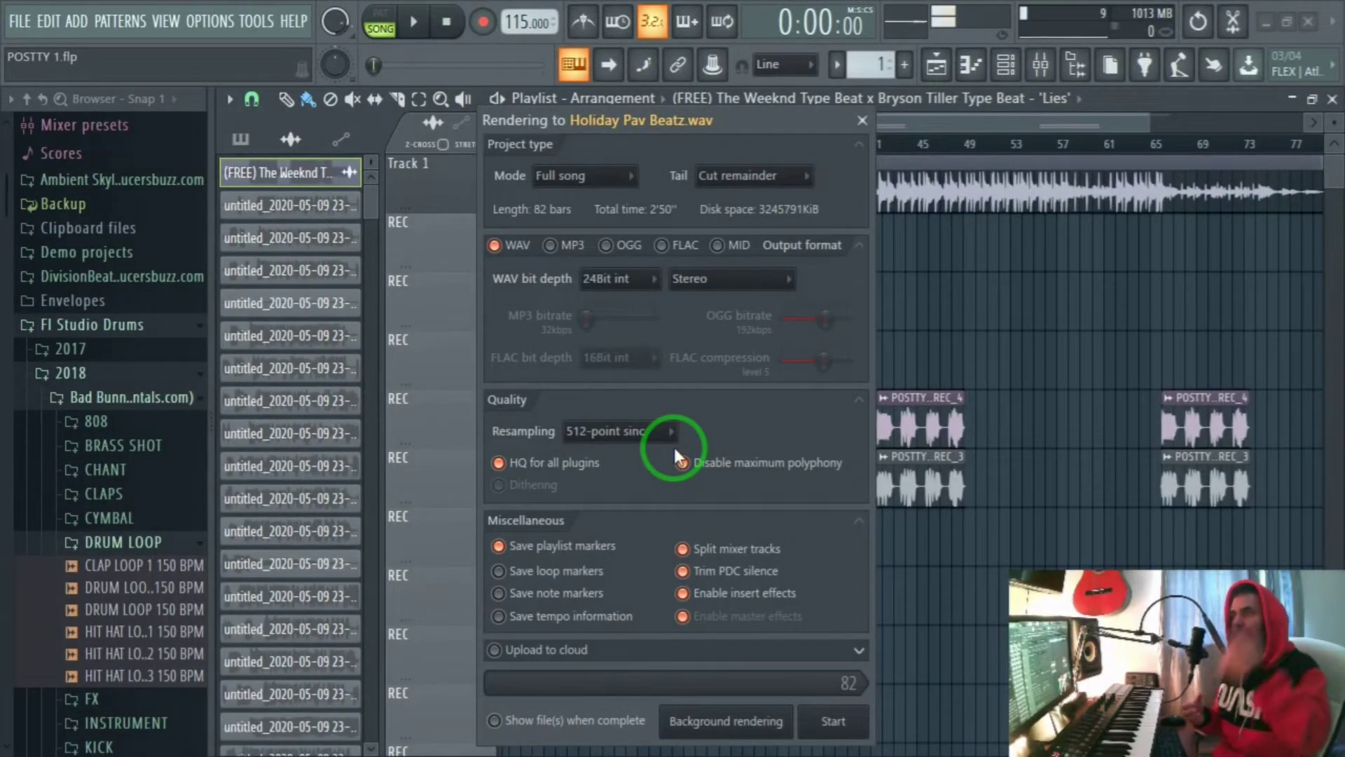
# In Chrome, open the FL Studio 20 Full Beginners Course page and highlight the MP3 and fifth lessons
pyautogui.hotkey('alt', 'Tab')
pyautogui.hotkey('alt', 'Tab')
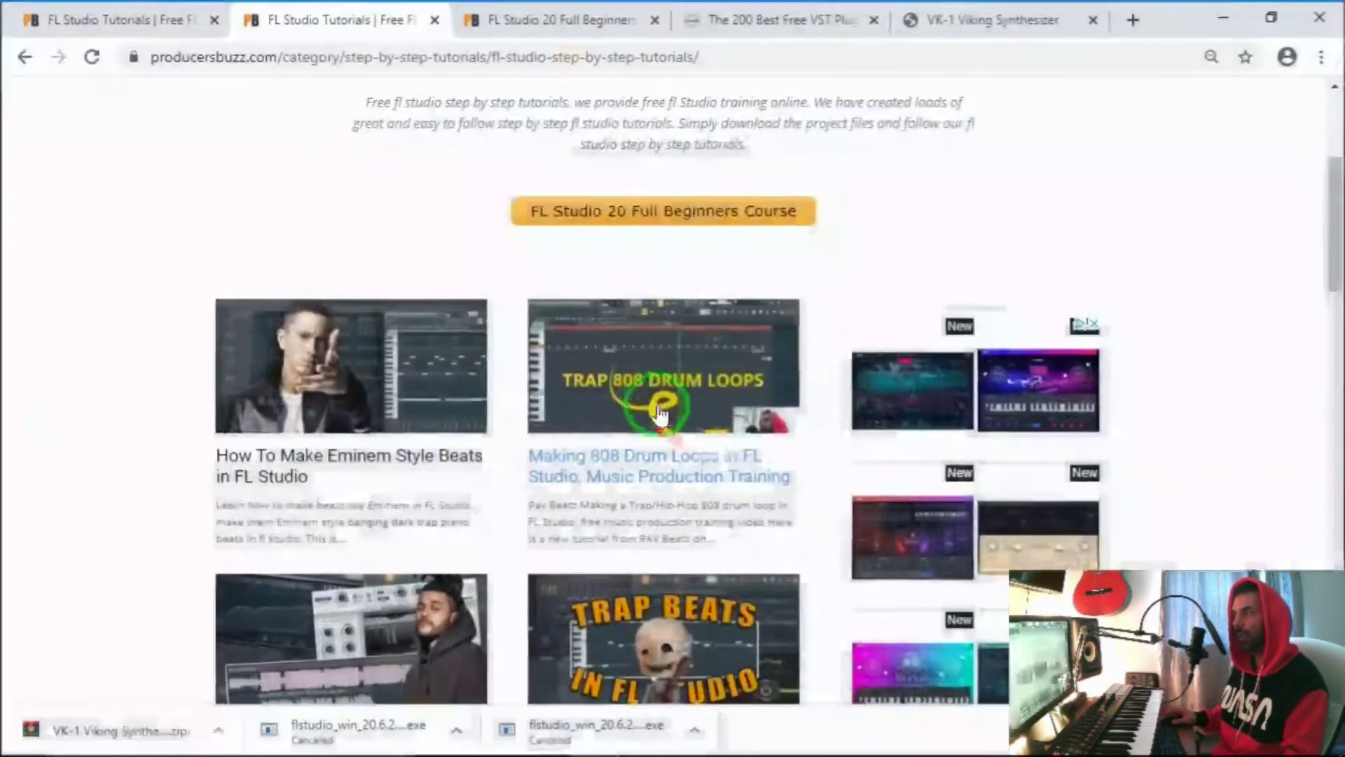
pyautogui.click(686, 213)
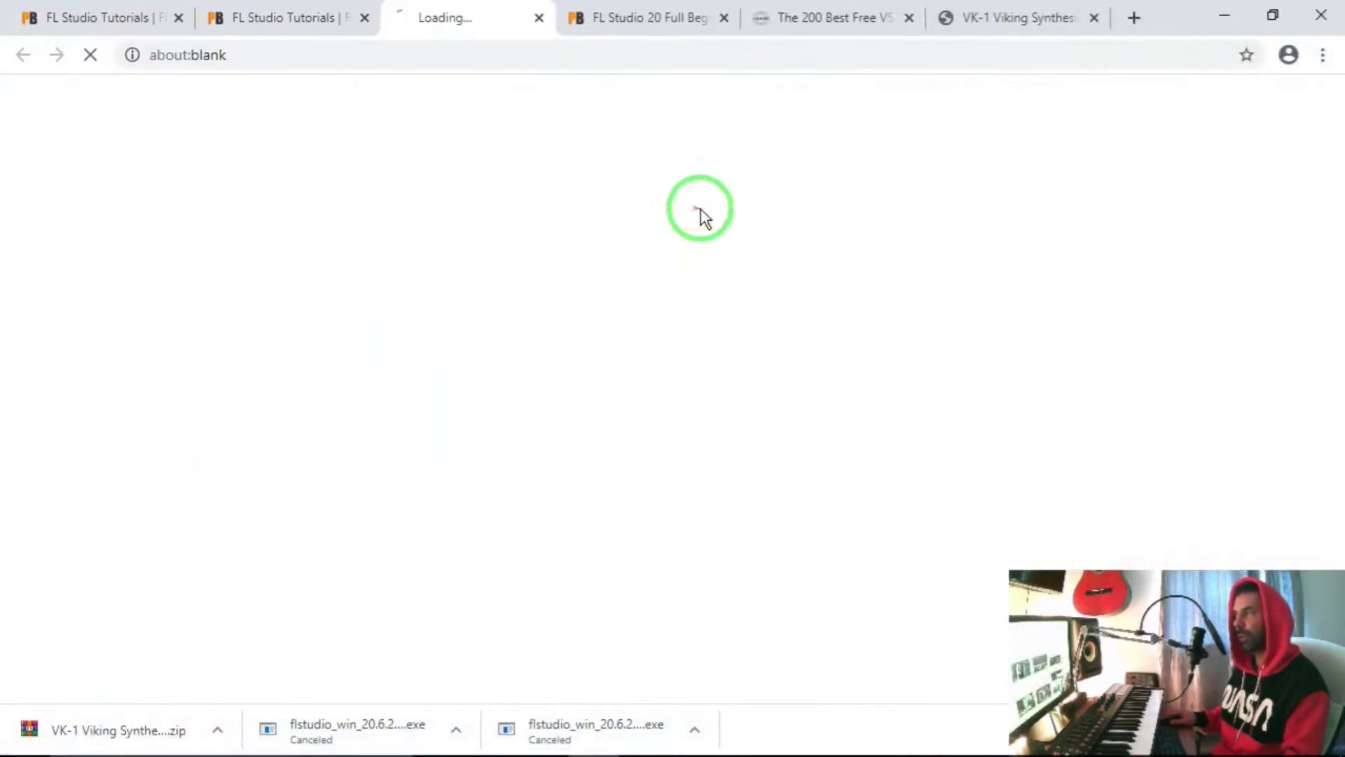
pyautogui.scroll(-12, 579, 360)
pyautogui.moveTo(233, 332); pyautogui.dragTo(532, 333)
pyautogui.moveTo(224, 363); pyautogui.dragTo(766, 367)
pyautogui.click(754, 357)
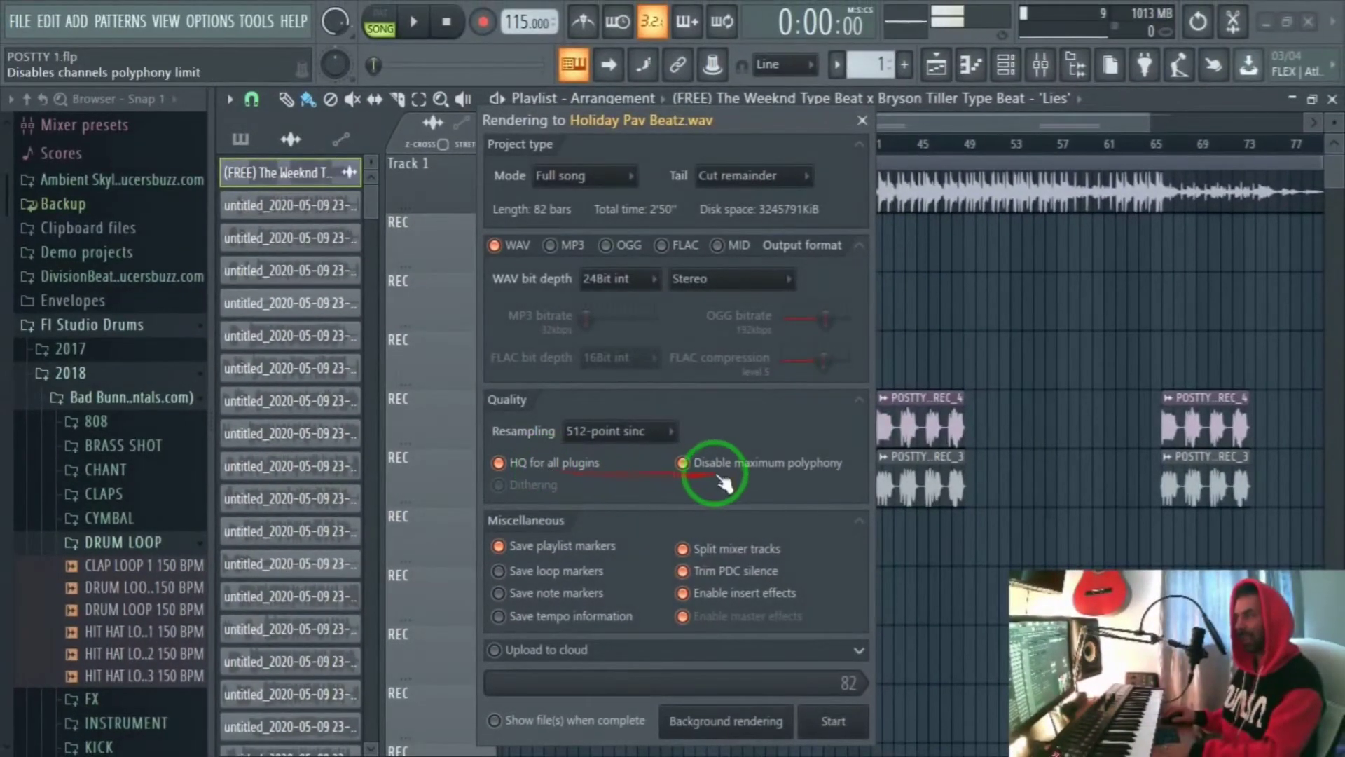
# Enable Disable maximum polyphony, turn off Split mixer tracks, and keep Cut remainder for the tail
pyautogui.click(755, 474)
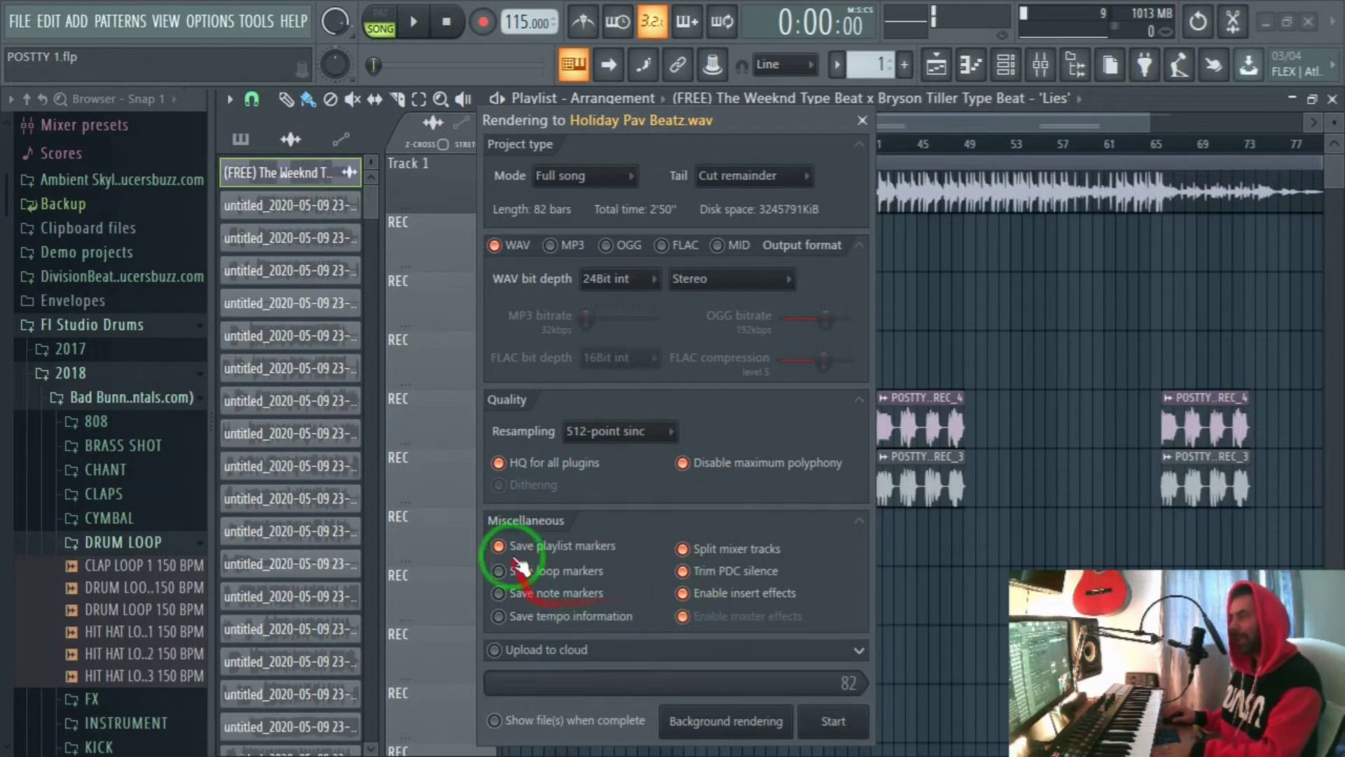
pyautogui.click(685, 549)
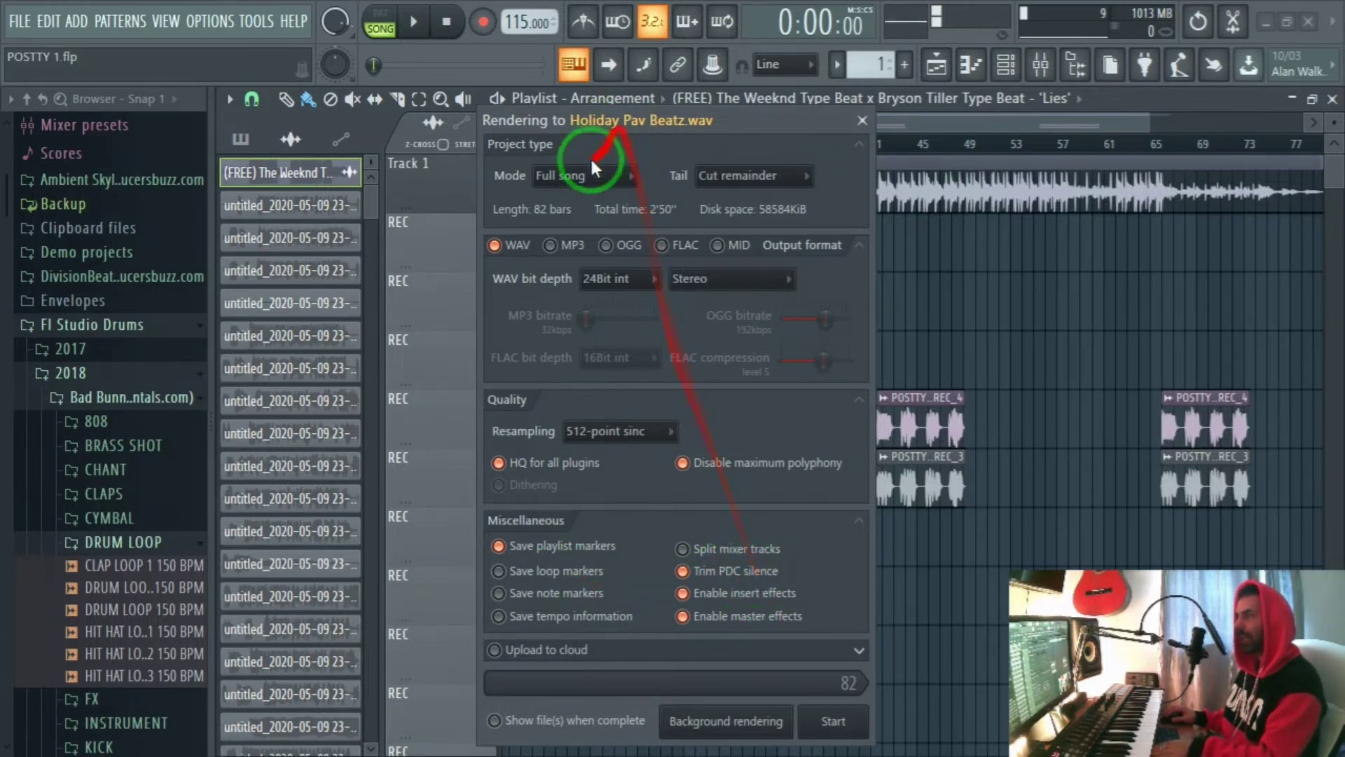
pyautogui.click(759, 174)
pyautogui.click(759, 174)
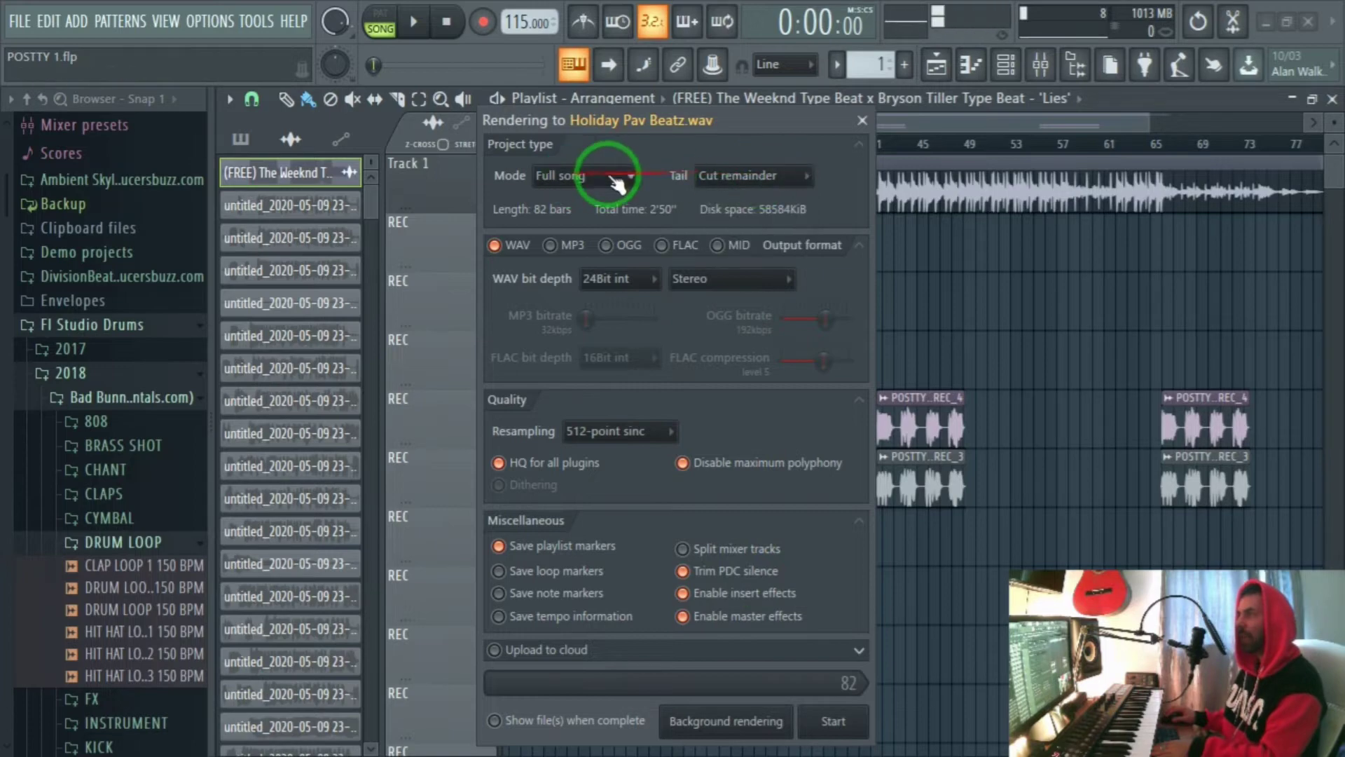
pyautogui.click(733, 170)
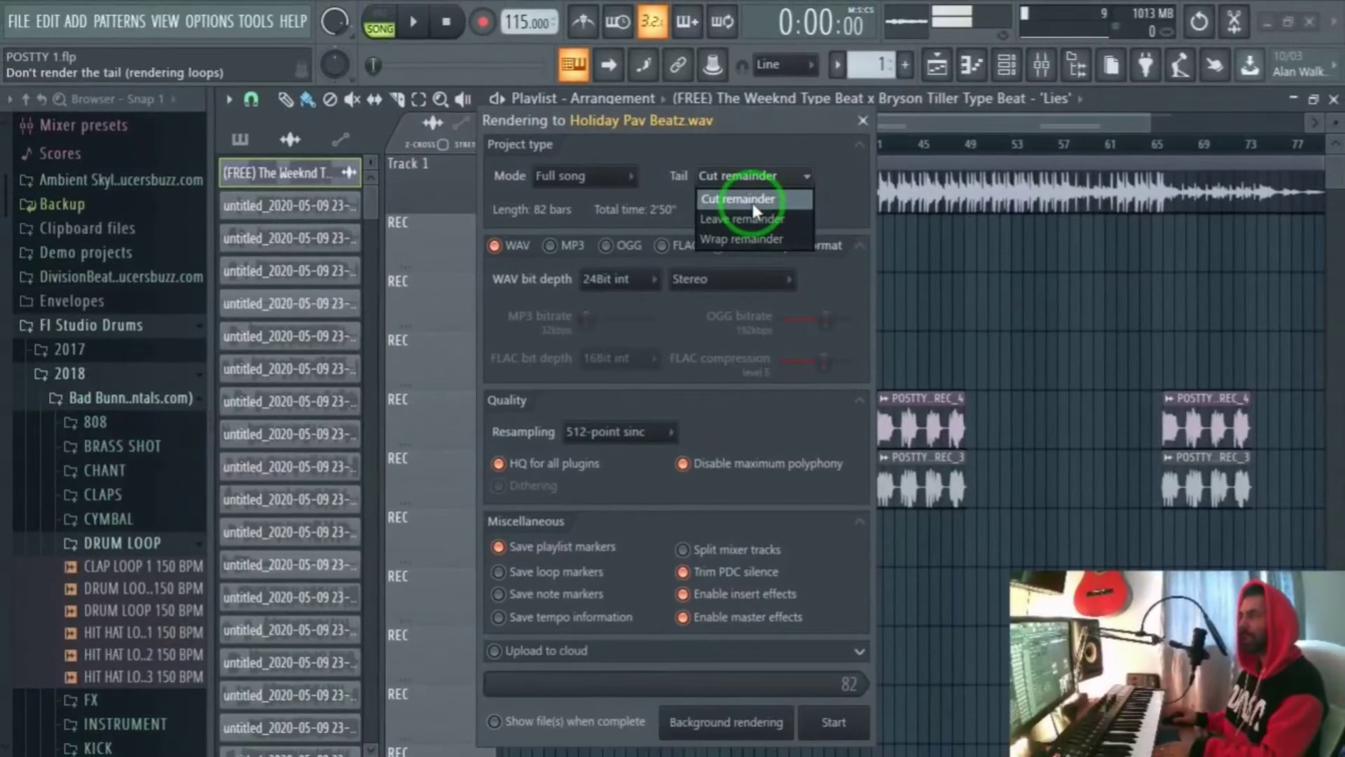
pyautogui.click(752, 202)
# Leave insert and master effects enabled after toggling each, then return to Chrome
pyautogui.click(724, 595)
pyautogui.click(681, 593)
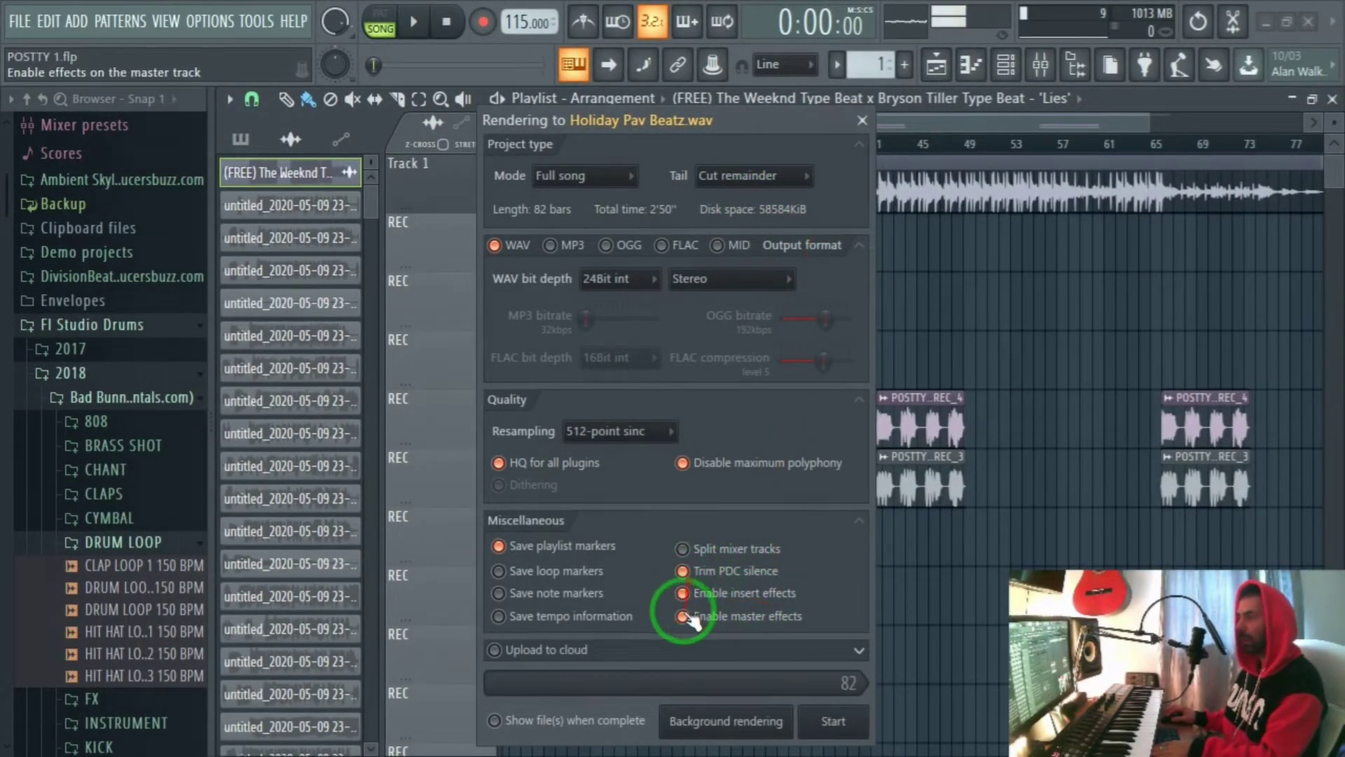
pyautogui.click(729, 619)
pyautogui.click(732, 617)
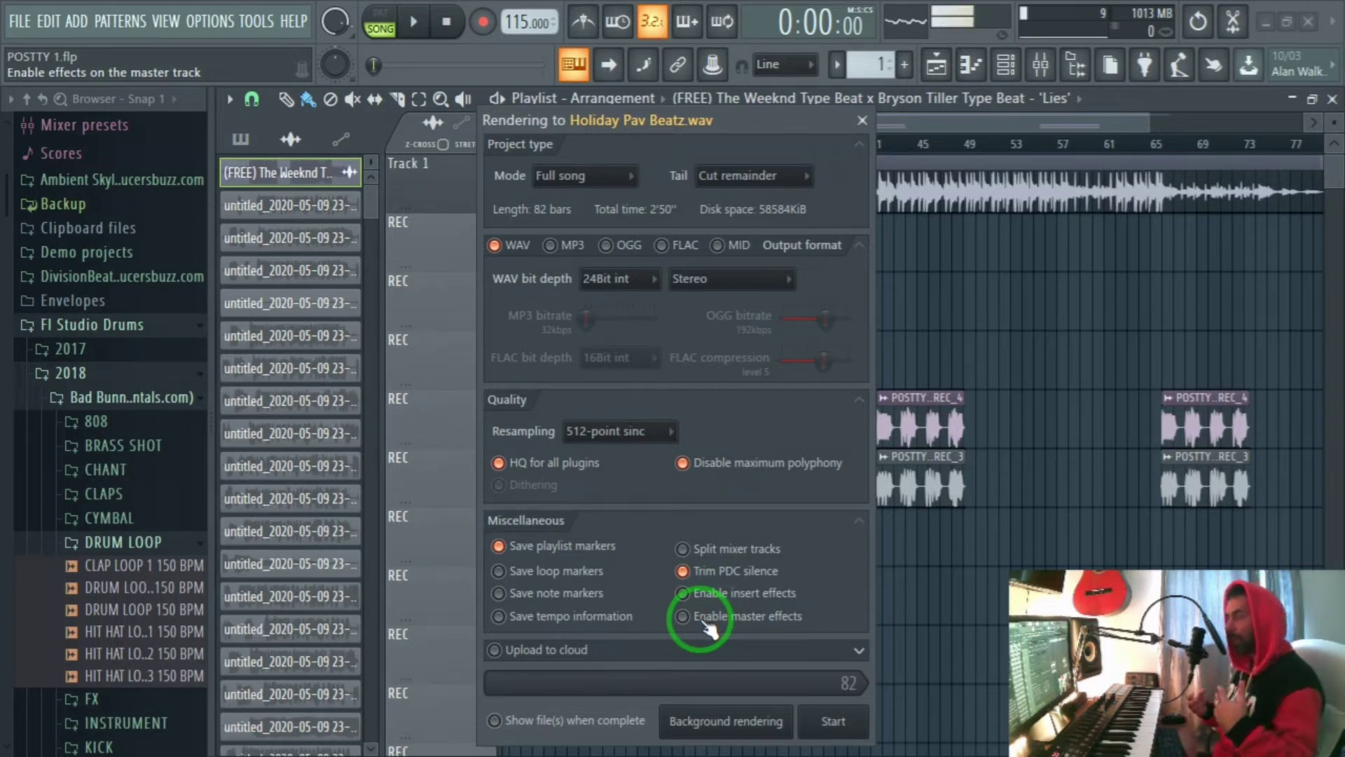
pyautogui.hotkey('alt', 'Tab')
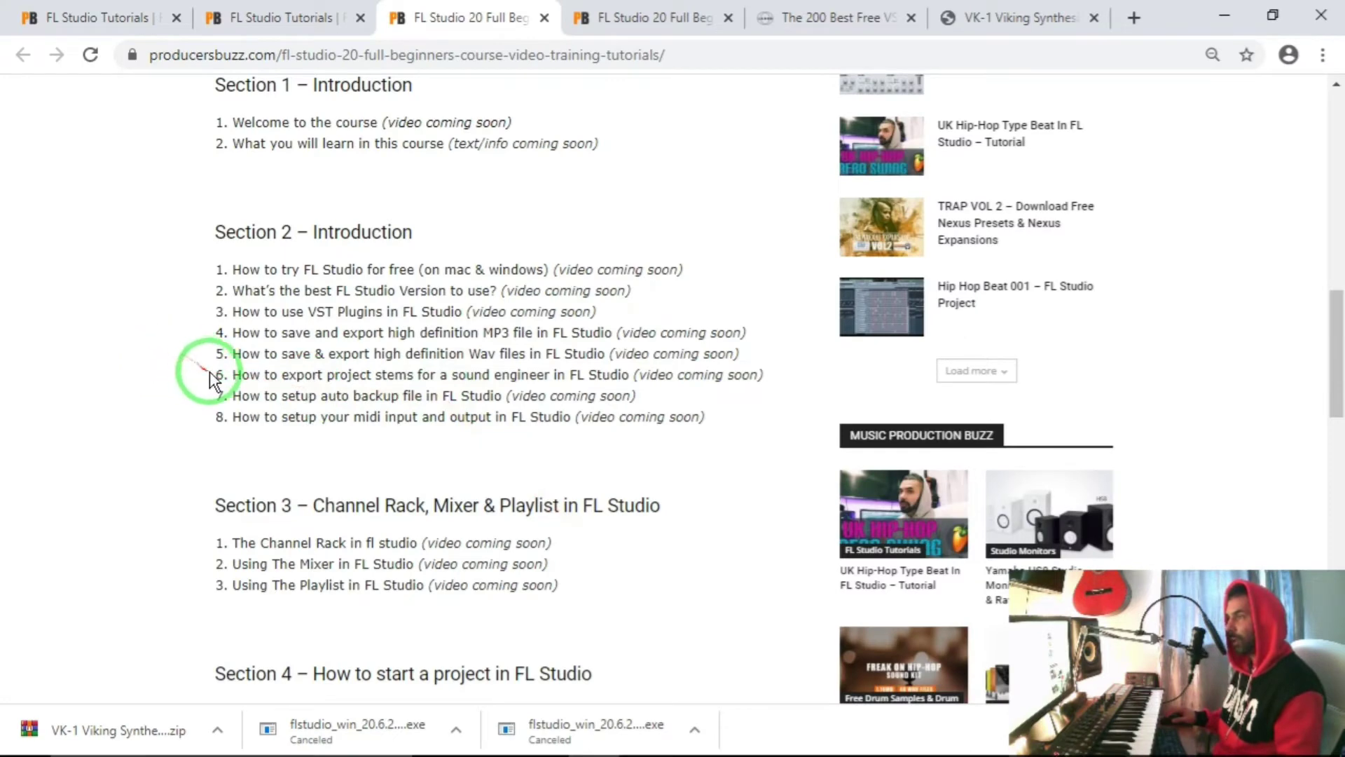
# Highlight lesson 6 of Section 2, on exporting project stems for a sound engineer
pyautogui.moveTo(217, 372)
pyautogui.mouseDown()
pyautogui.moveTo(736, 372)
pyautogui.moveTo(786, 384)
pyautogui.moveTo(201, 384)
pyautogui.mouseUp()
pyautogui.click(684, 369)
pyautogui.moveTo(775, 378)
pyautogui.mouseDown()
pyautogui.moveTo(224, 382)
pyautogui.moveTo(778, 390)
pyautogui.mouseUp()
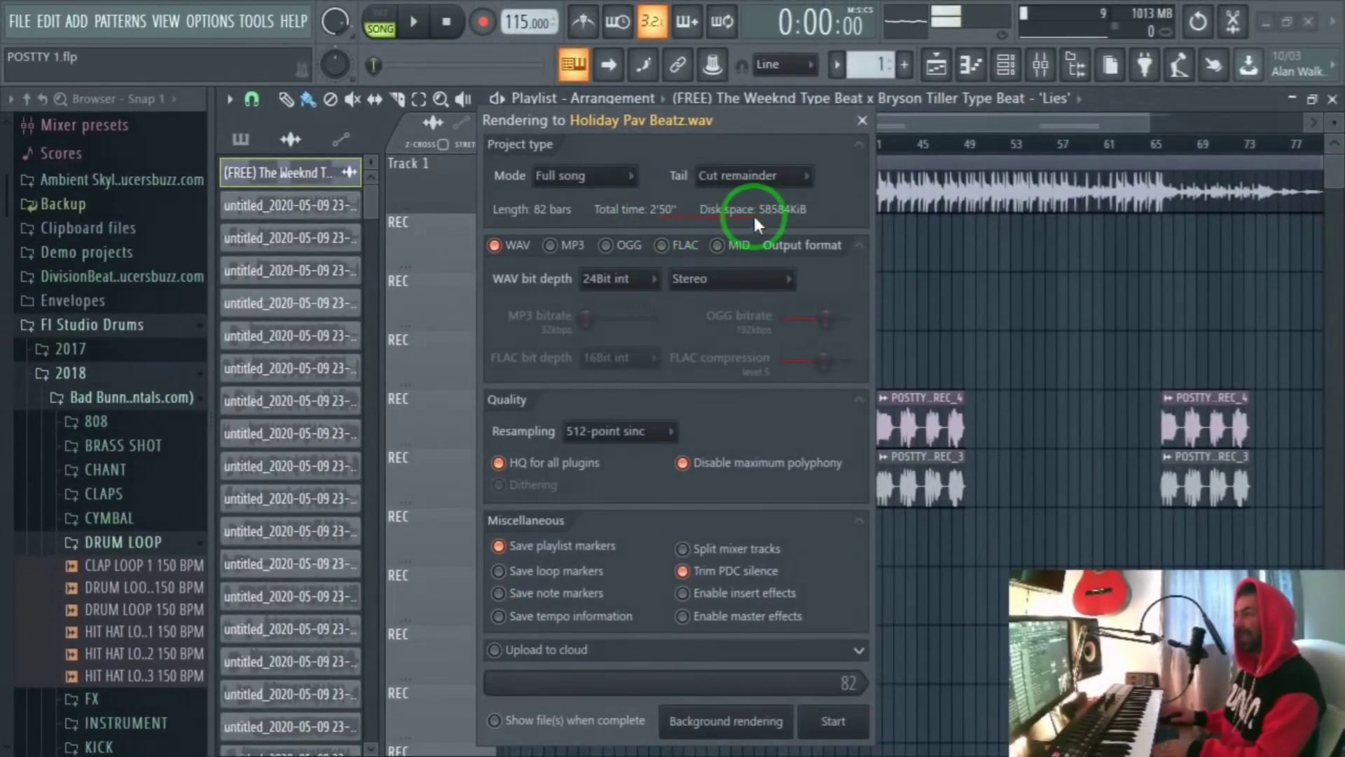
# Compare disk space with 16Bit int and 32Bit float, then settle on 24Bit int
pyautogui.click(632, 278)
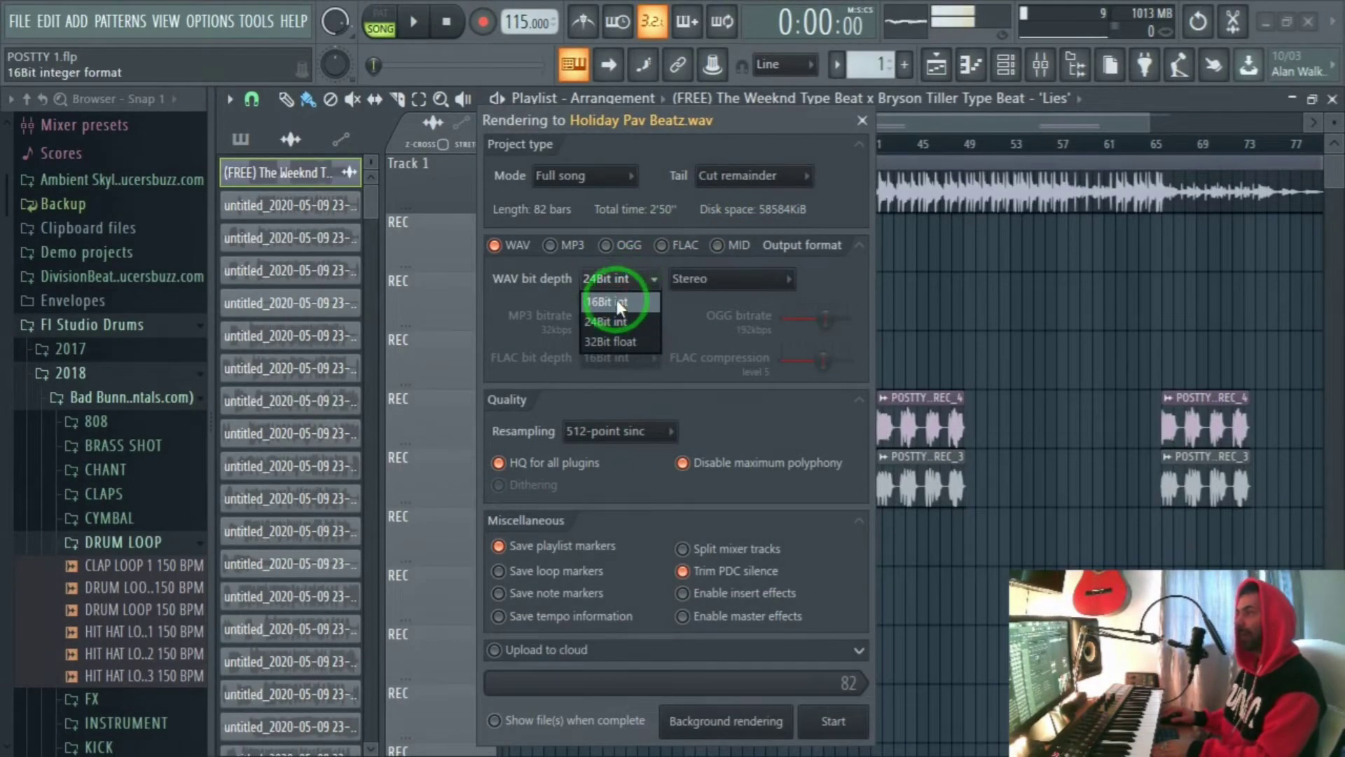
pyautogui.click(624, 301)
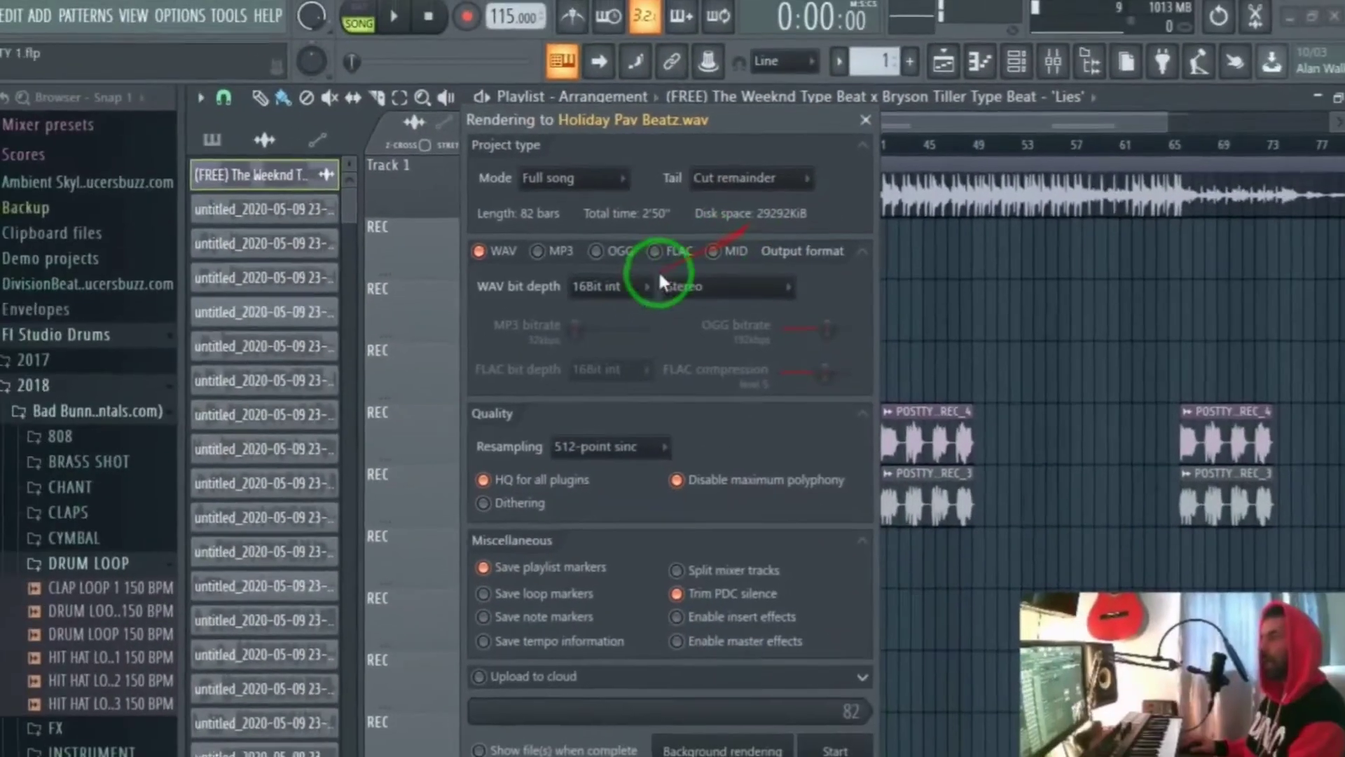
pyautogui.click(168, 582)
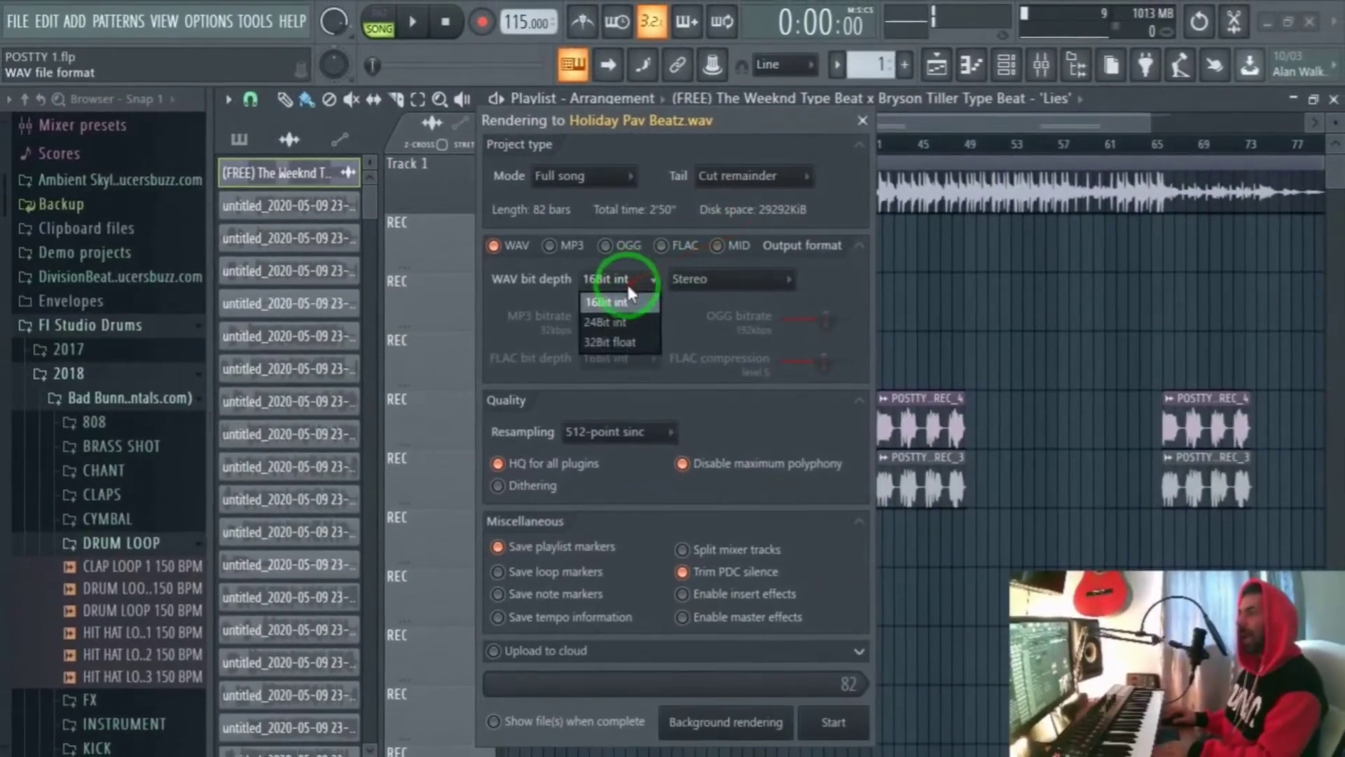
pyautogui.click(620, 339)
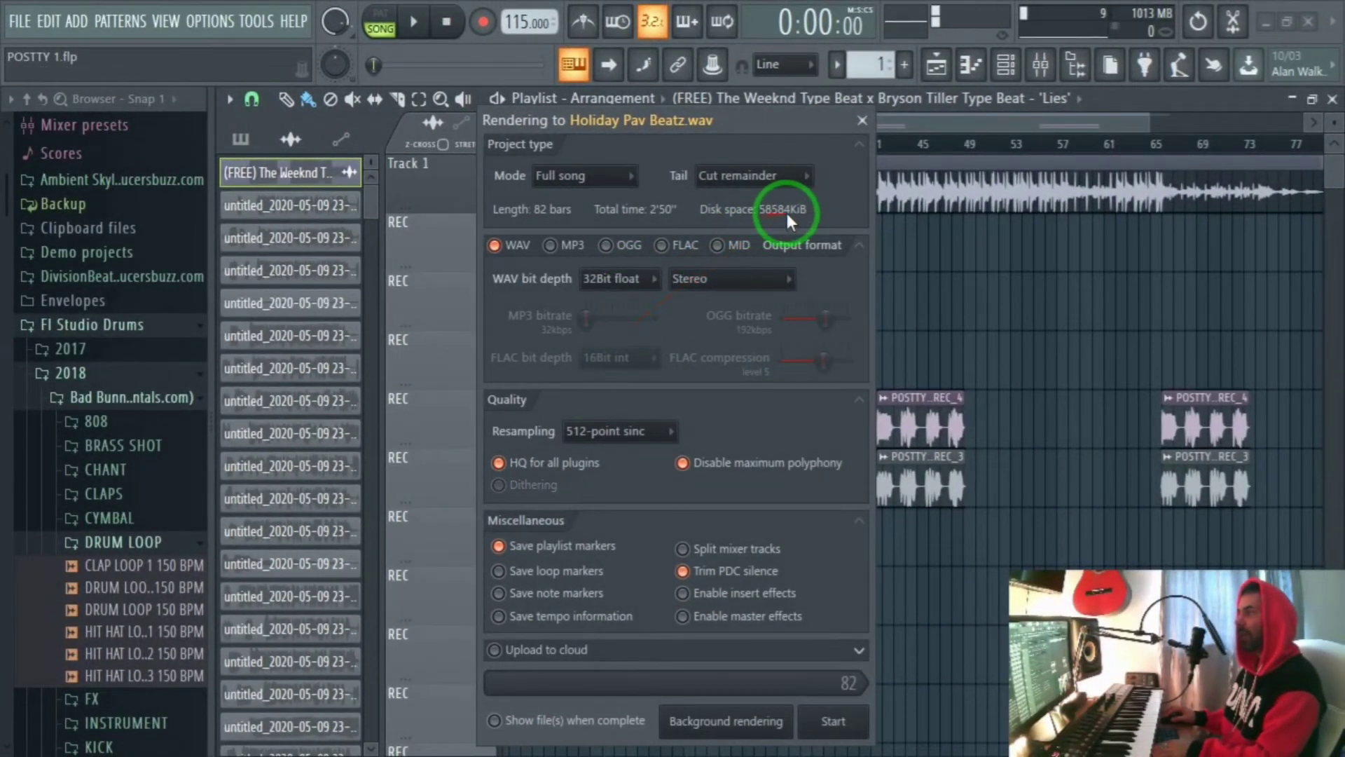
pyautogui.click(620, 275)
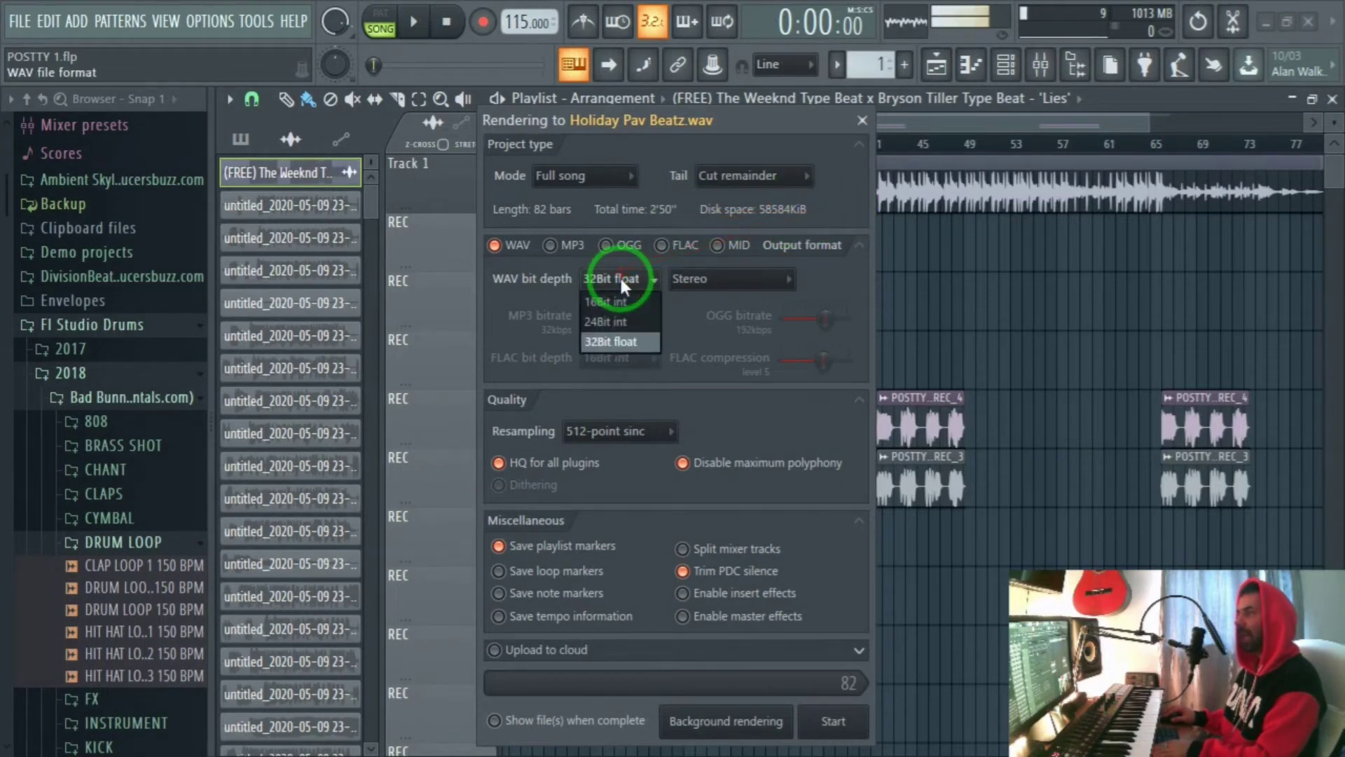
pyautogui.click(611, 321)
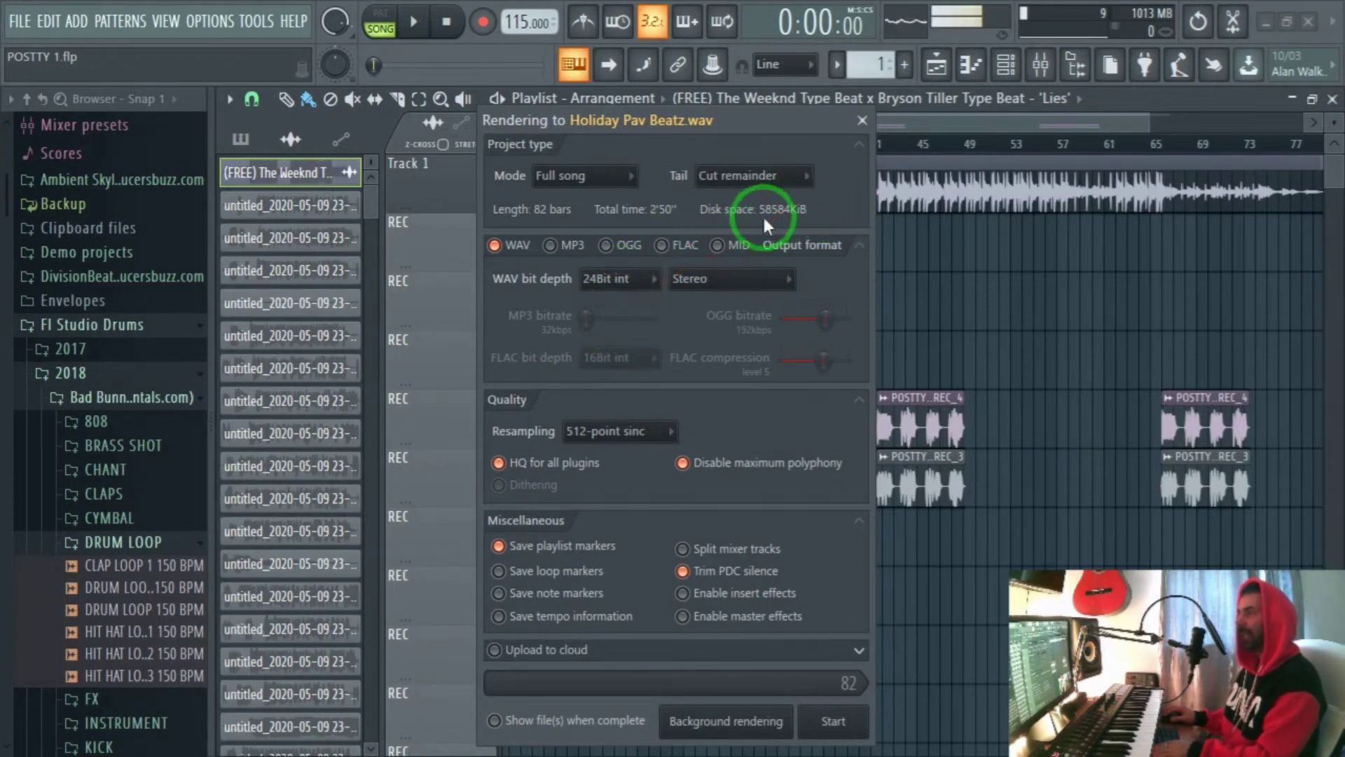
pyautogui.click(631, 278)
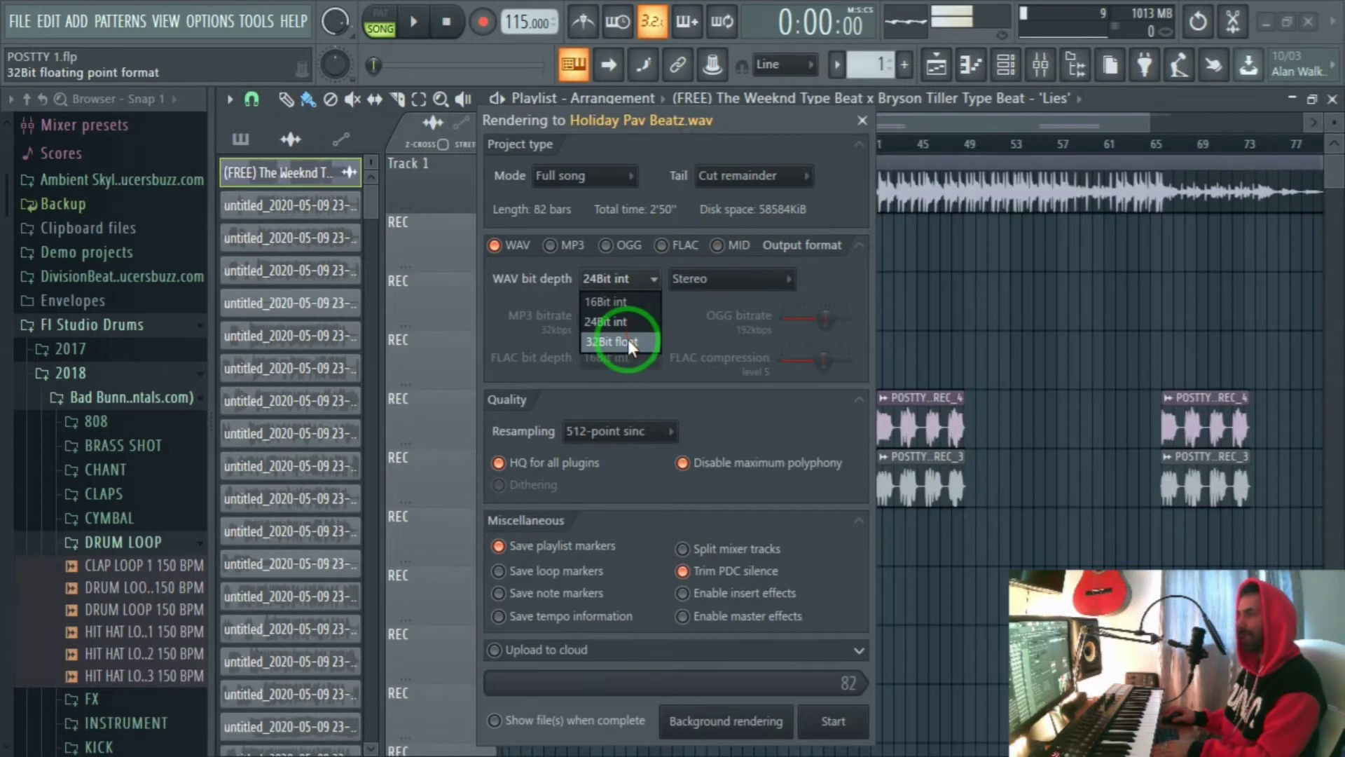
pyautogui.click(632, 322)
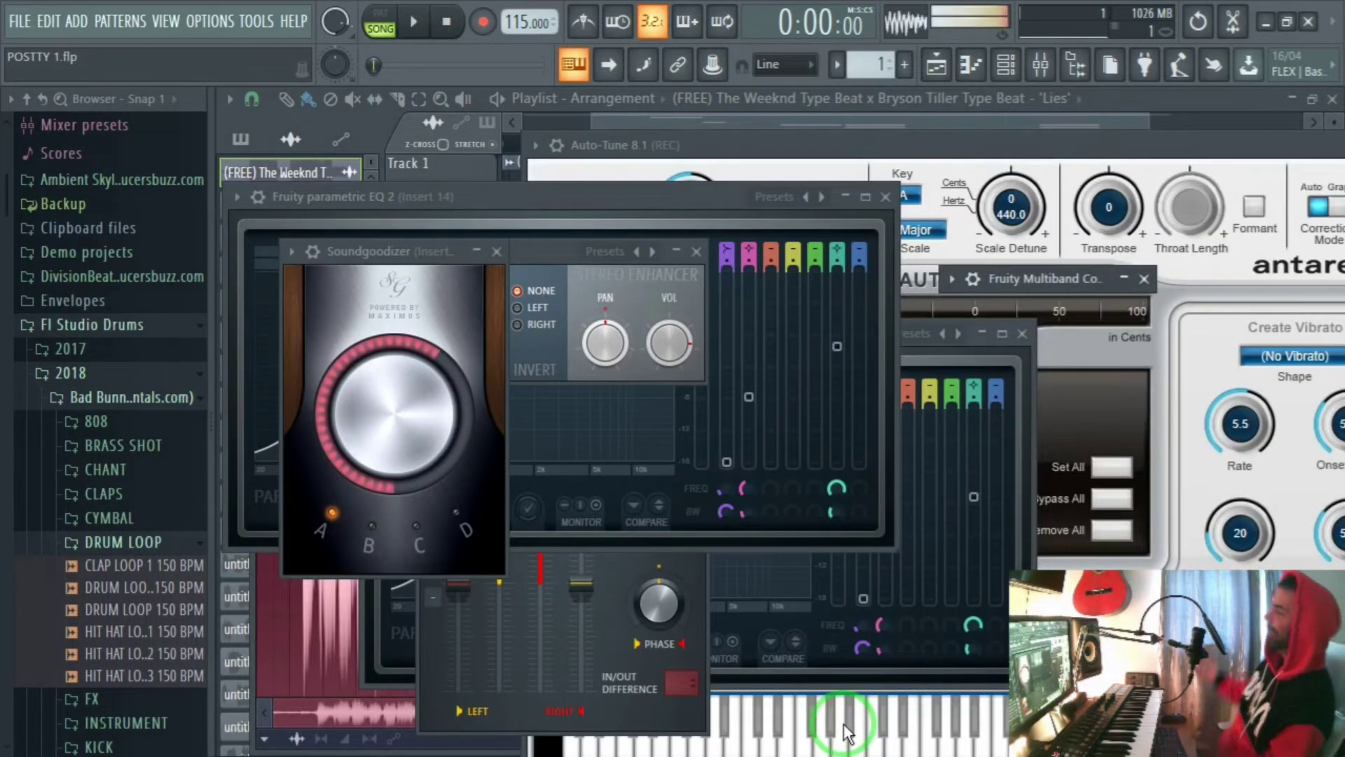
# Minimize FL Studio and snap the PAV Explorer window to the left half
pyautogui.click(1269, 21)
pyautogui.hotkey('alt', 'Tab')
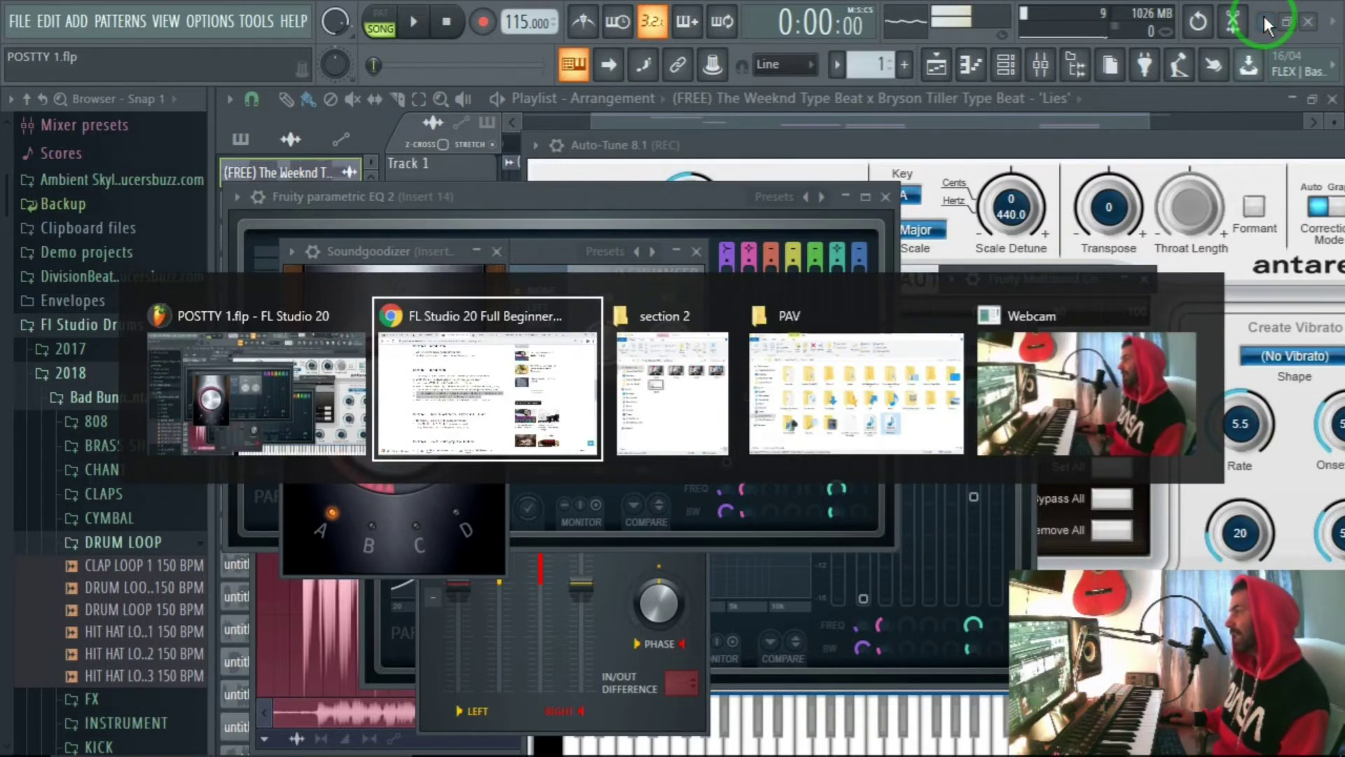
pyautogui.hotkey('alt', 'Tab')
pyautogui.hotkey('alt', 'Tab')
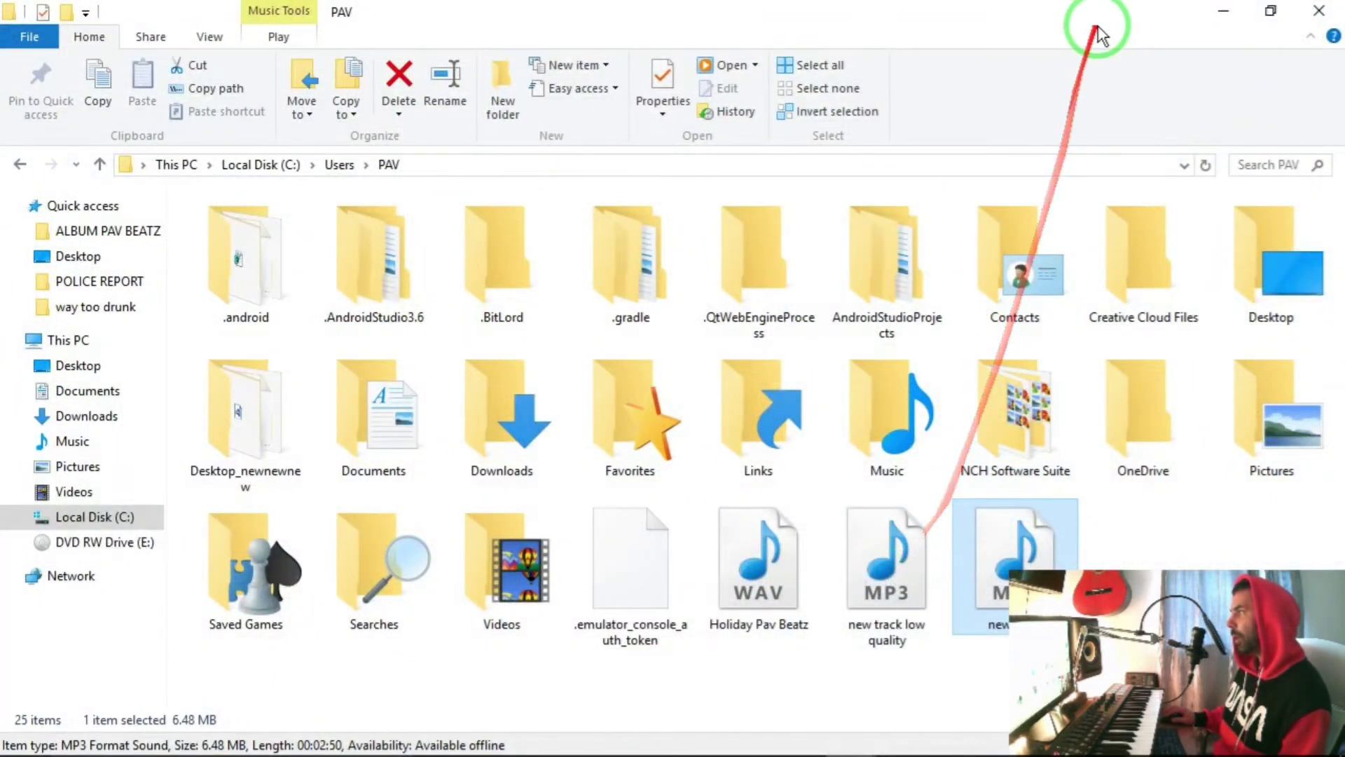
pyautogui.moveTo(1100, 35); pyautogui.dragTo(481, 24)
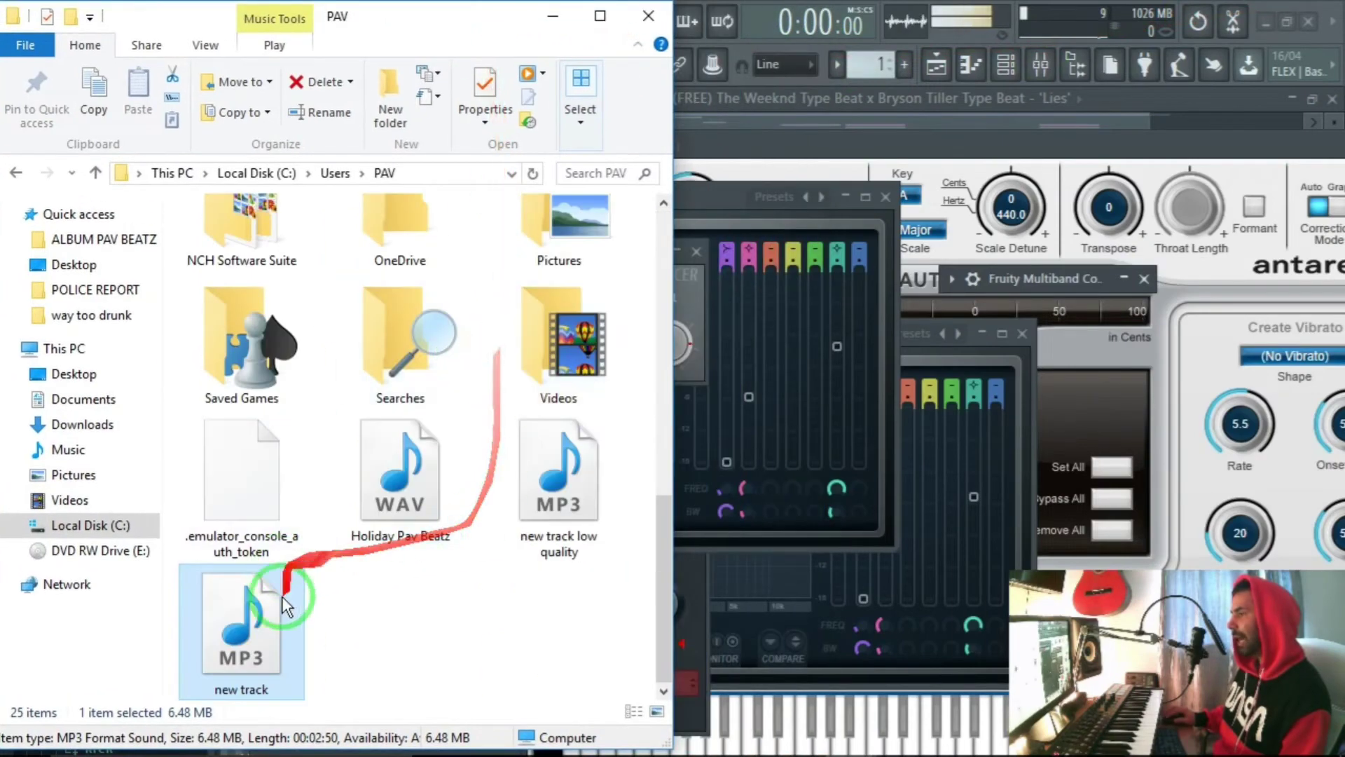
# Open the Details tab of Holiday Pav Beatz.wav's Properties
pyautogui.click(401, 462)
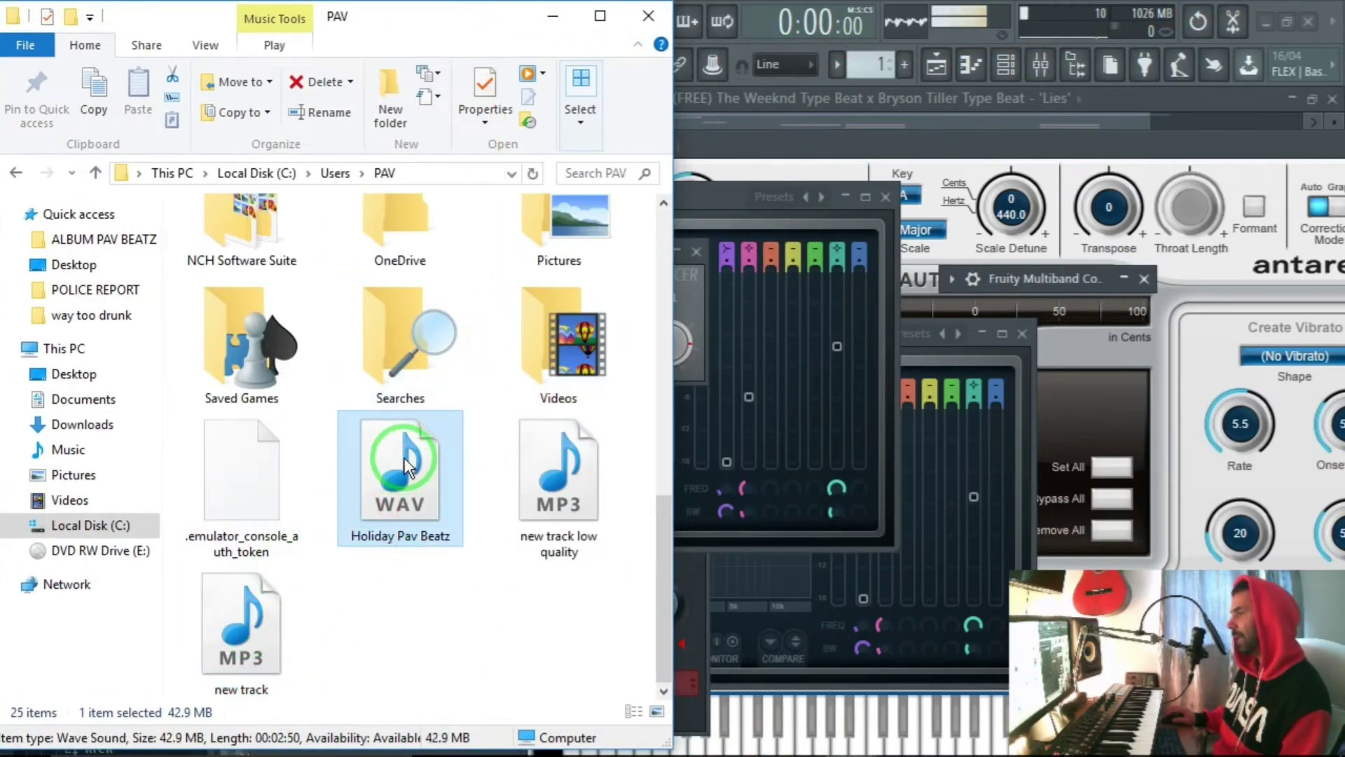
pyautogui.rightClick(402, 461)
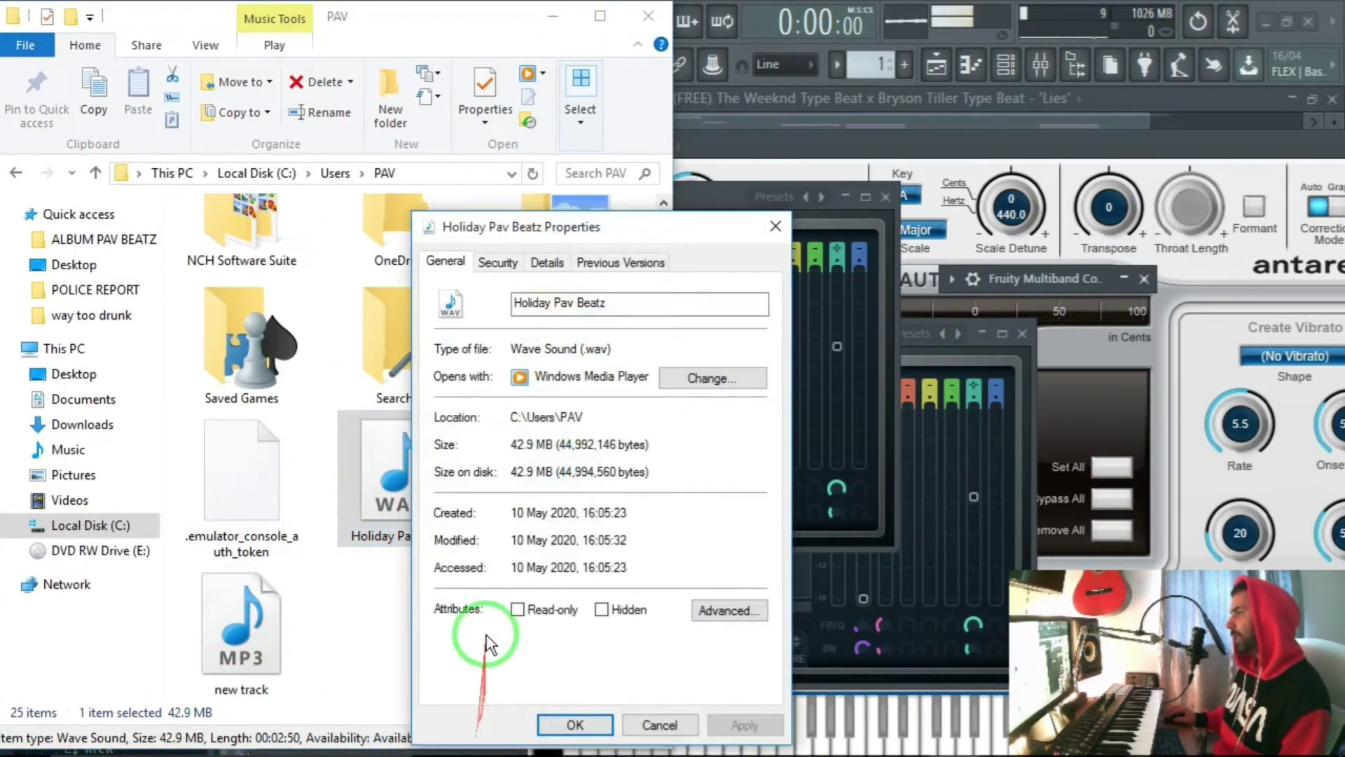
pyautogui.moveTo(631, 225); pyautogui.dragTo(499, 127)
pyautogui.click(414, 164)
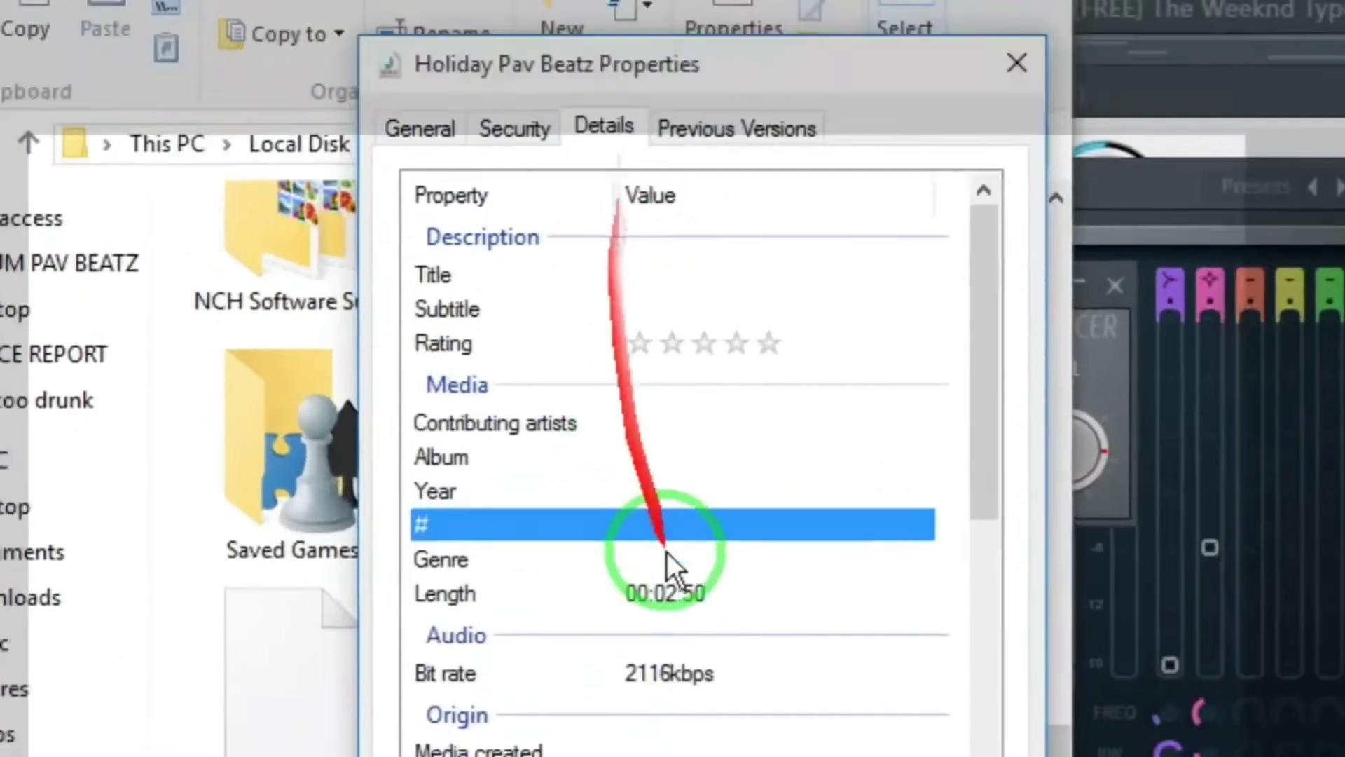
pyautogui.scroll(-1, 484, 403)
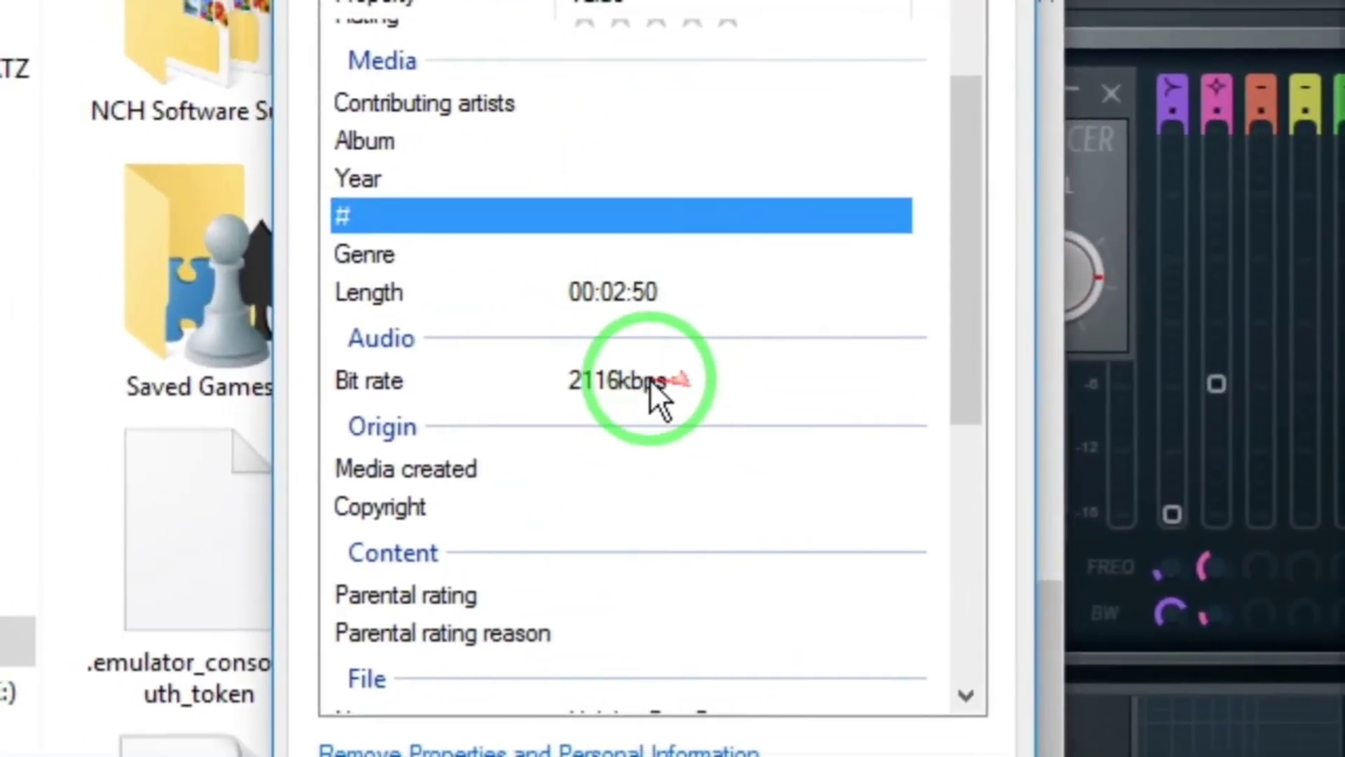
# Check the file's length, 2116kbps bit rate and 42.9 MB size
pyautogui.click(442, 391)
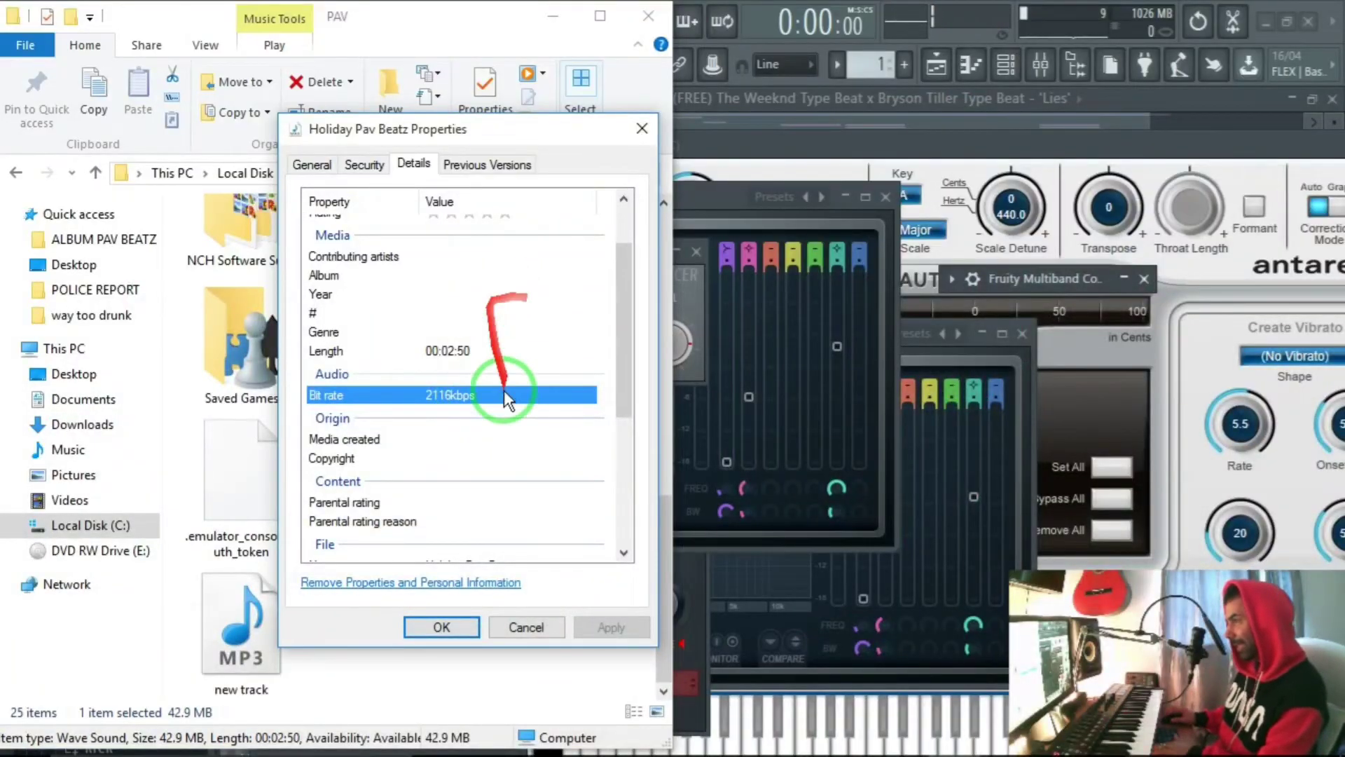
pyautogui.click(449, 356)
pyautogui.click(451, 396)
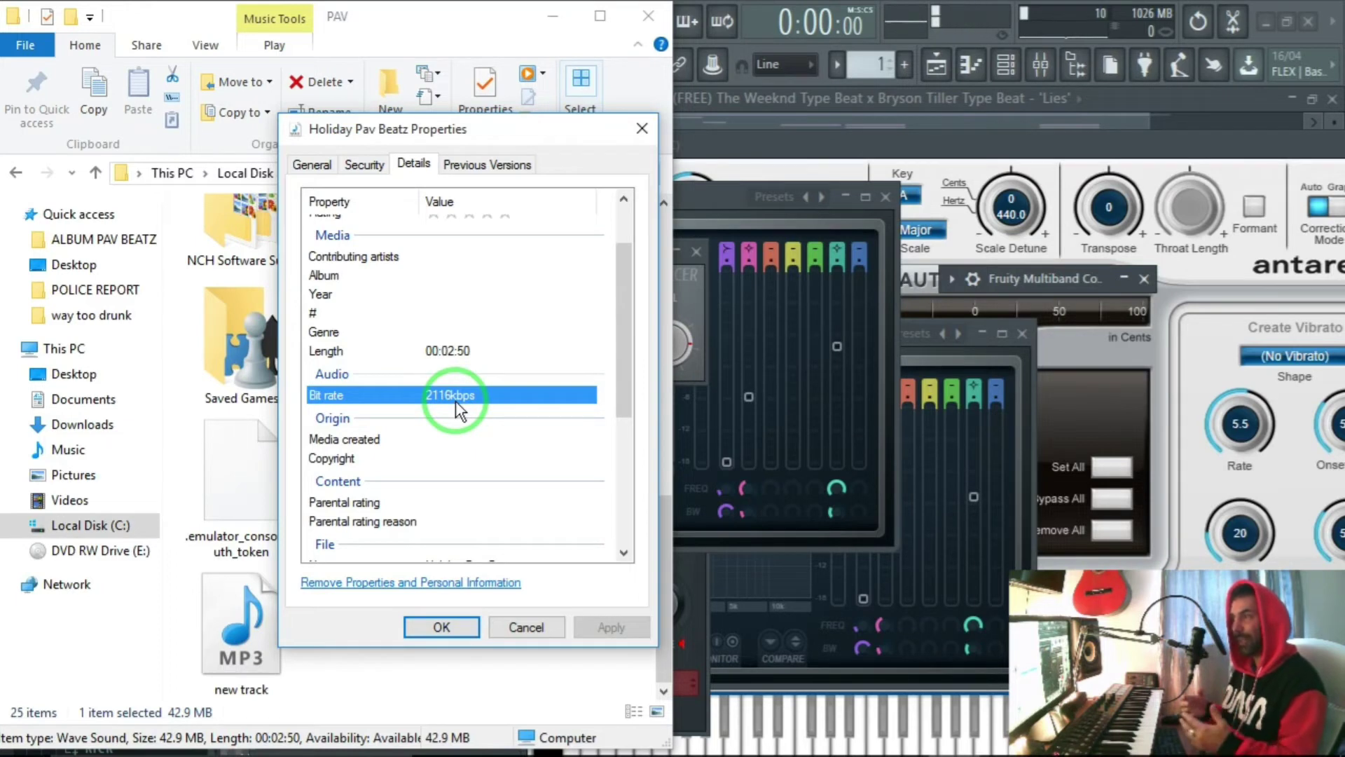
pyautogui.scroll(-3, 456, 401)
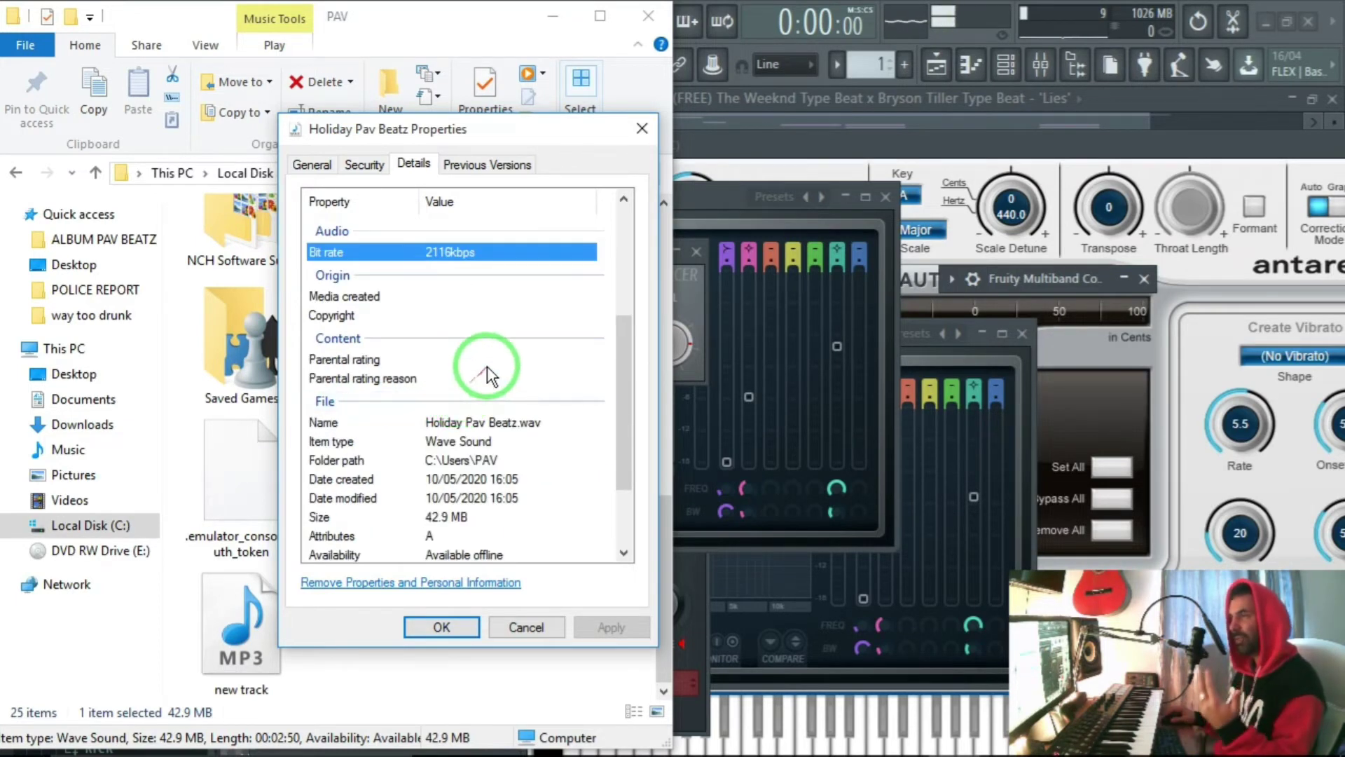
pyautogui.scroll(-1, 486, 410)
pyautogui.click(441, 445)
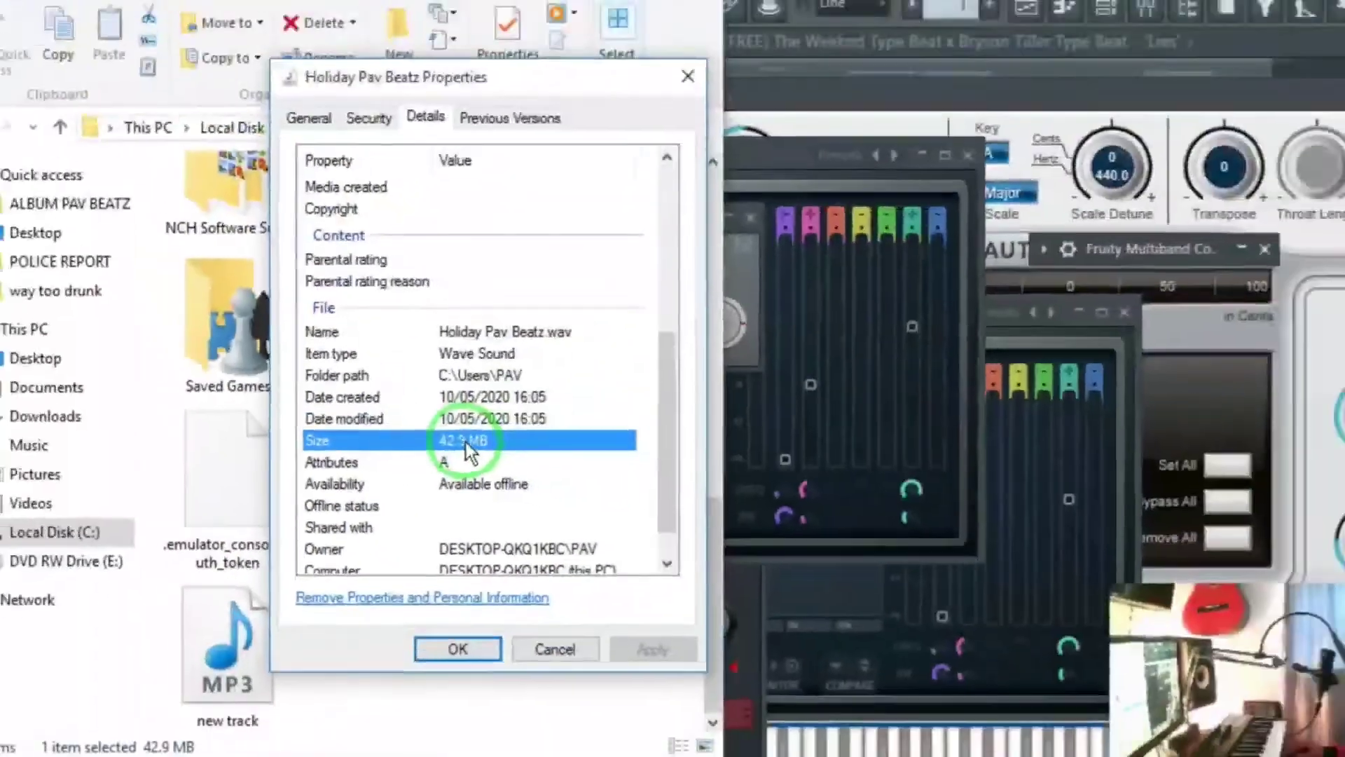
pyautogui.scroll(-1, 489, 439)
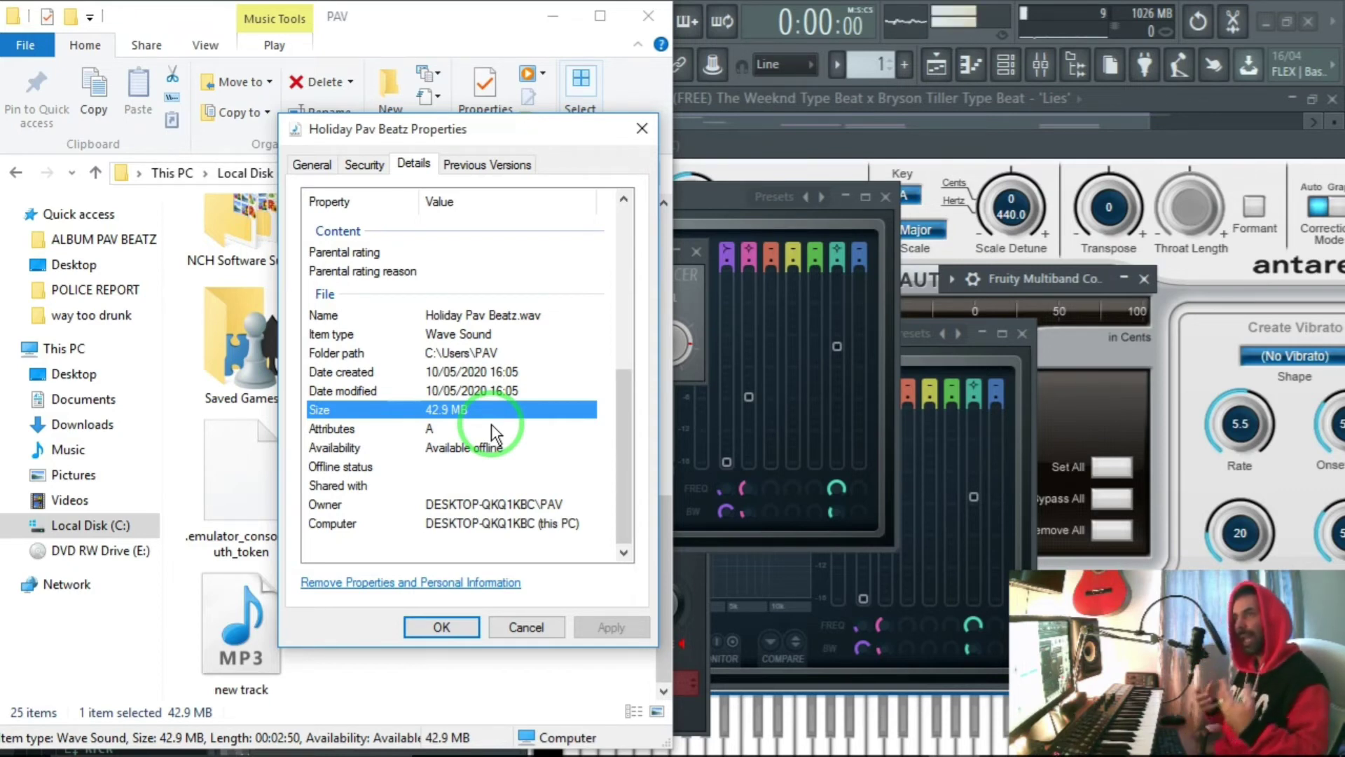
# Close the Properties dialog and File Explorer, moving the Parametric EQ 2 window aside
pyautogui.click(641, 128)
pyautogui.click(649, 15)
pyautogui.moveTo(735, 182); pyautogui.dragTo(810, 230)
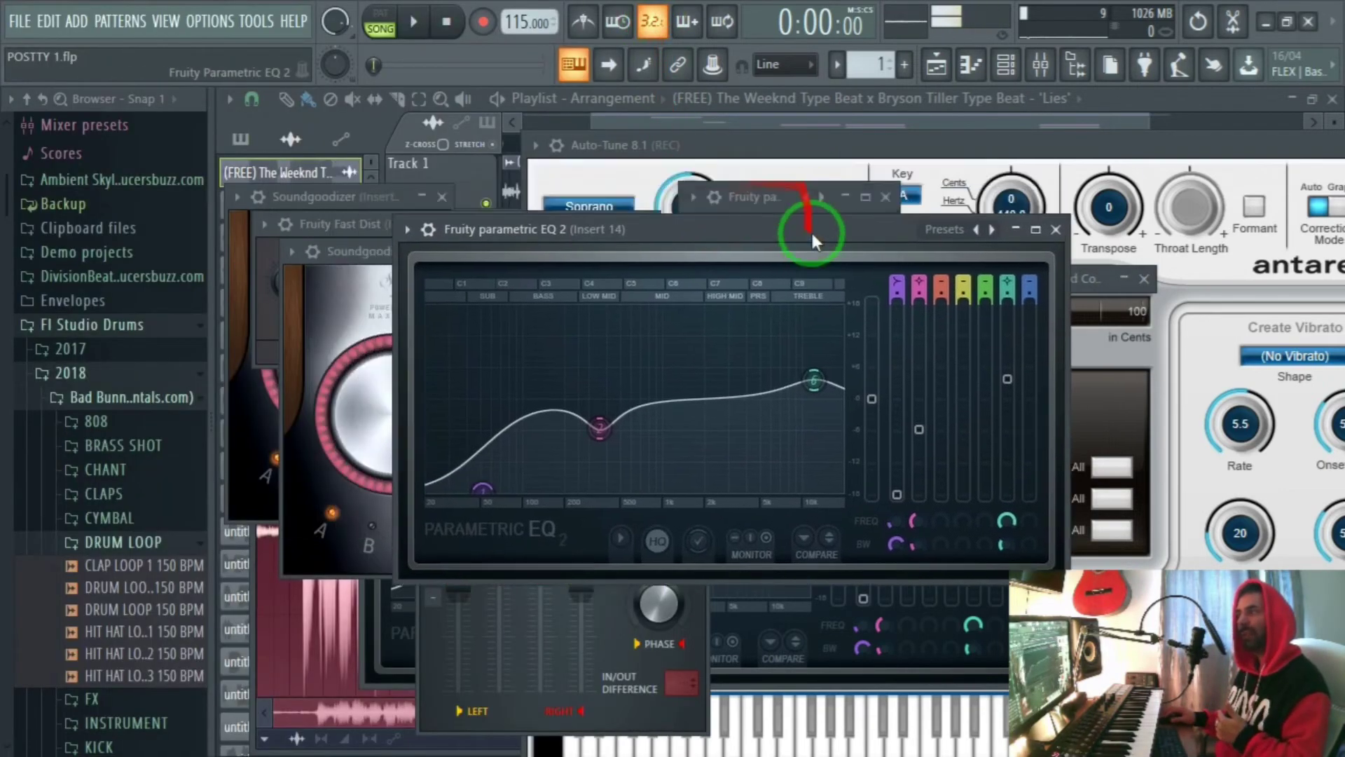
# In Chrome, highlight the stems-export lesson on line 6
pyautogui.hotkey('alt', 'Tab')
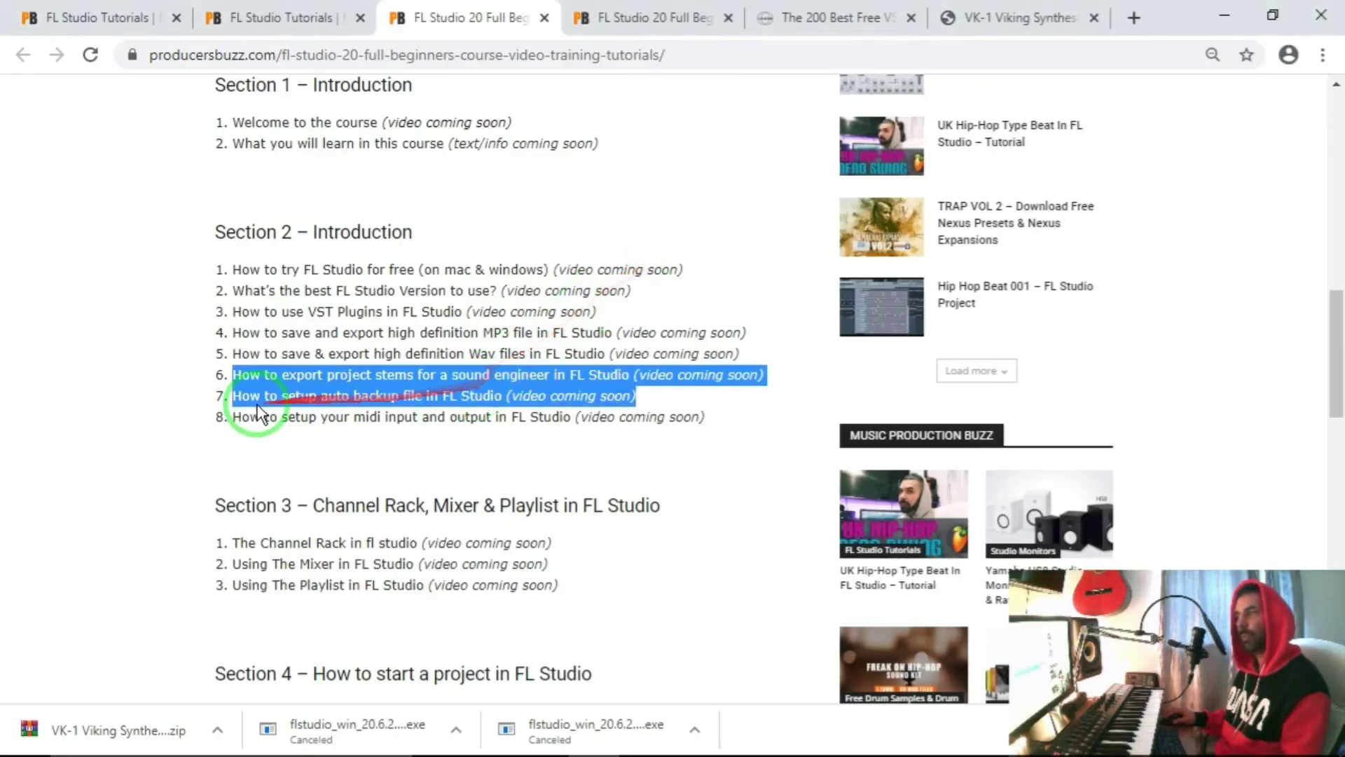
pyautogui.moveTo(249, 376); pyautogui.dragTo(637, 375)
pyautogui.moveTo(785, 375); pyautogui.dragTo(224, 382)
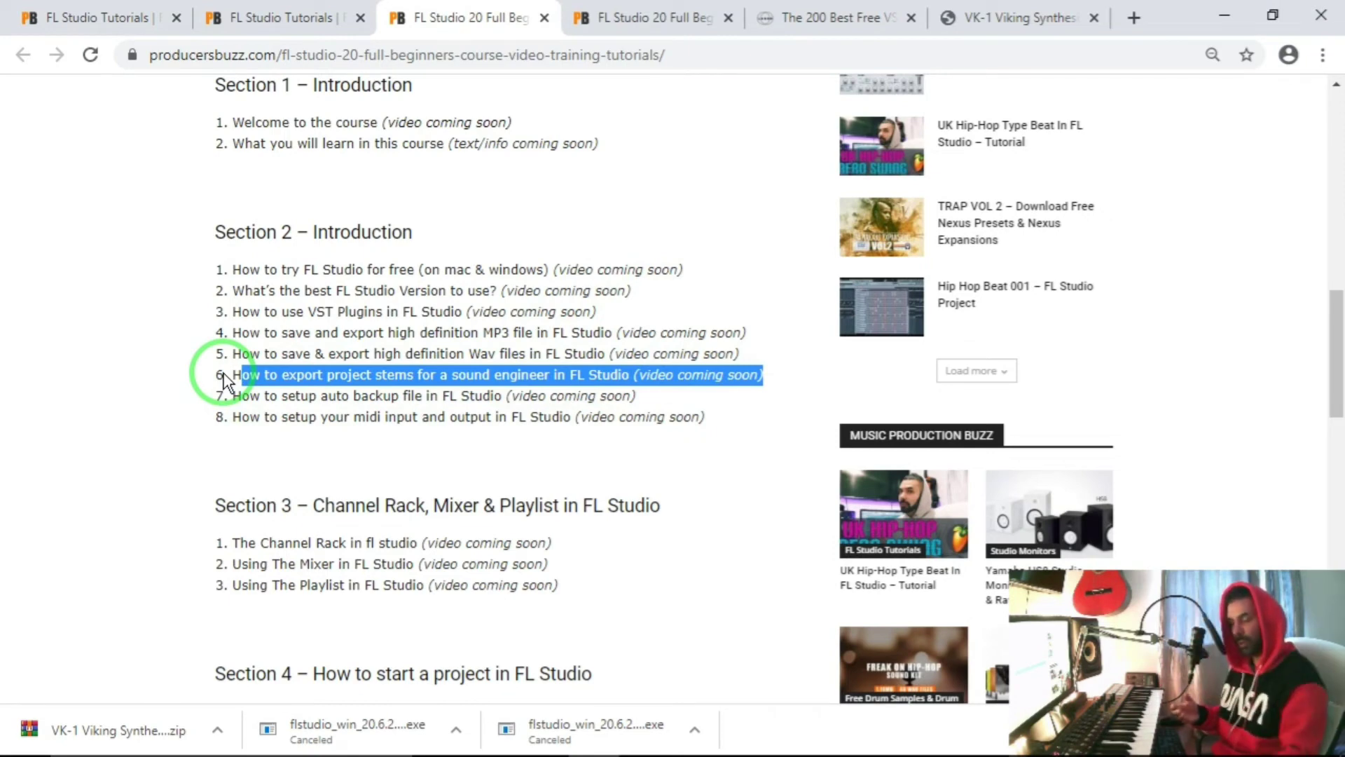
# In FL Studio, bring the Playlist forward and jump to 0:38, then return to Chrome
pyautogui.hotkey('alt', 'Tab')
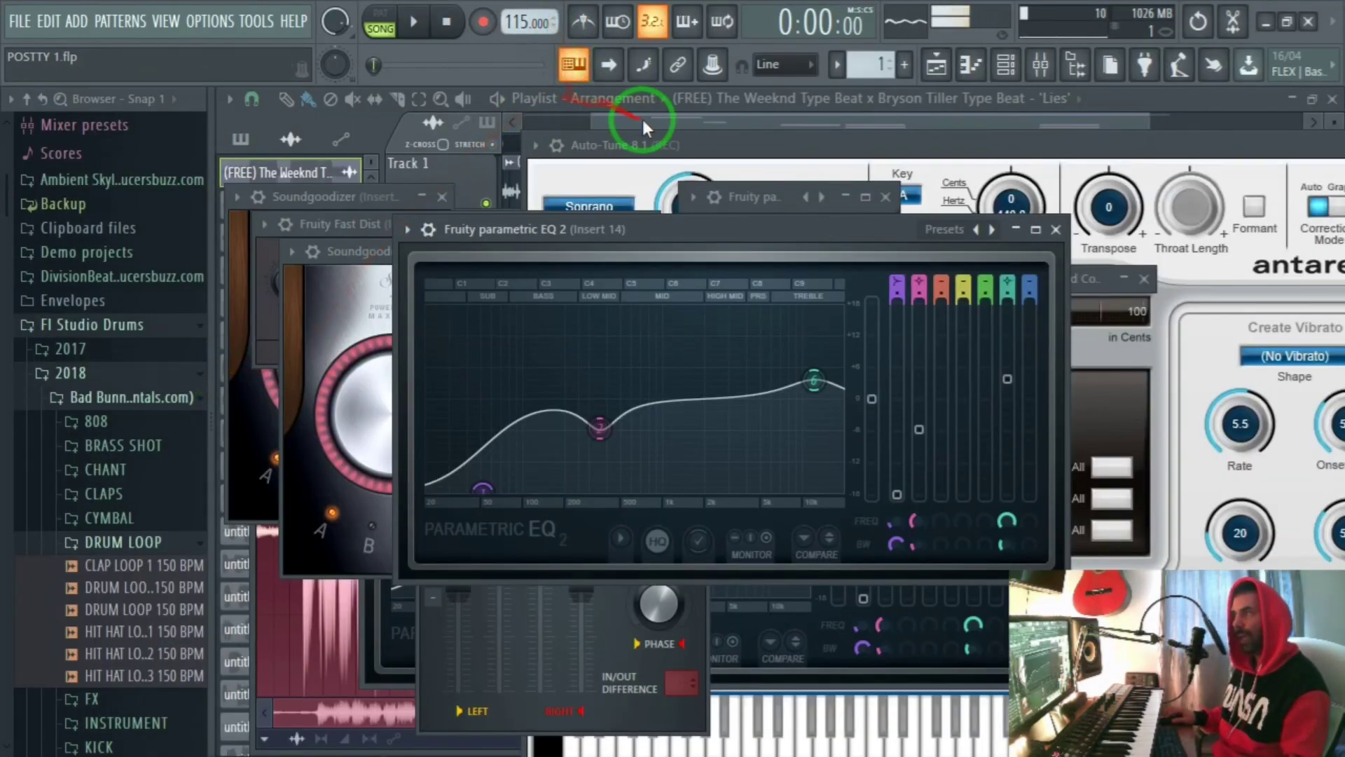
pyautogui.click(642, 119)
pyautogui.click(617, 143)
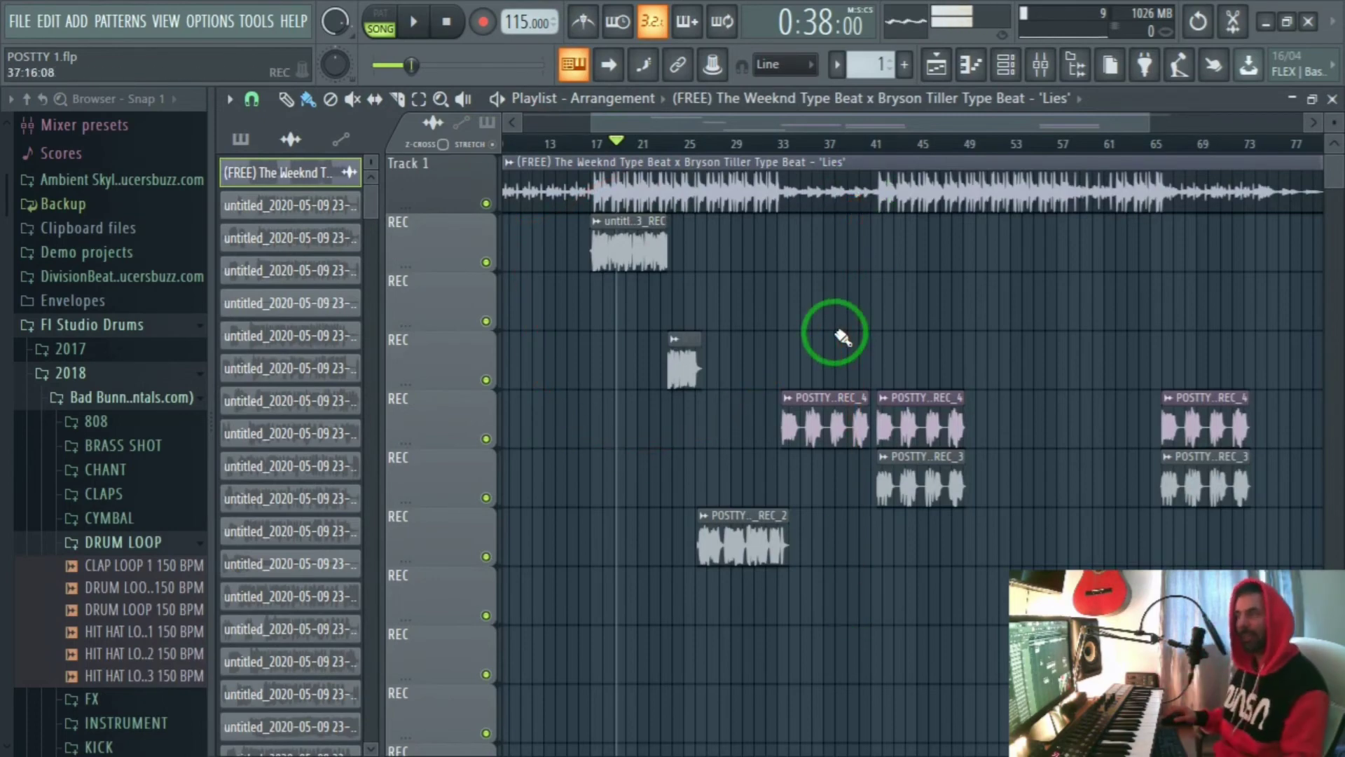
pyautogui.hotkey('alt', 'Tab')
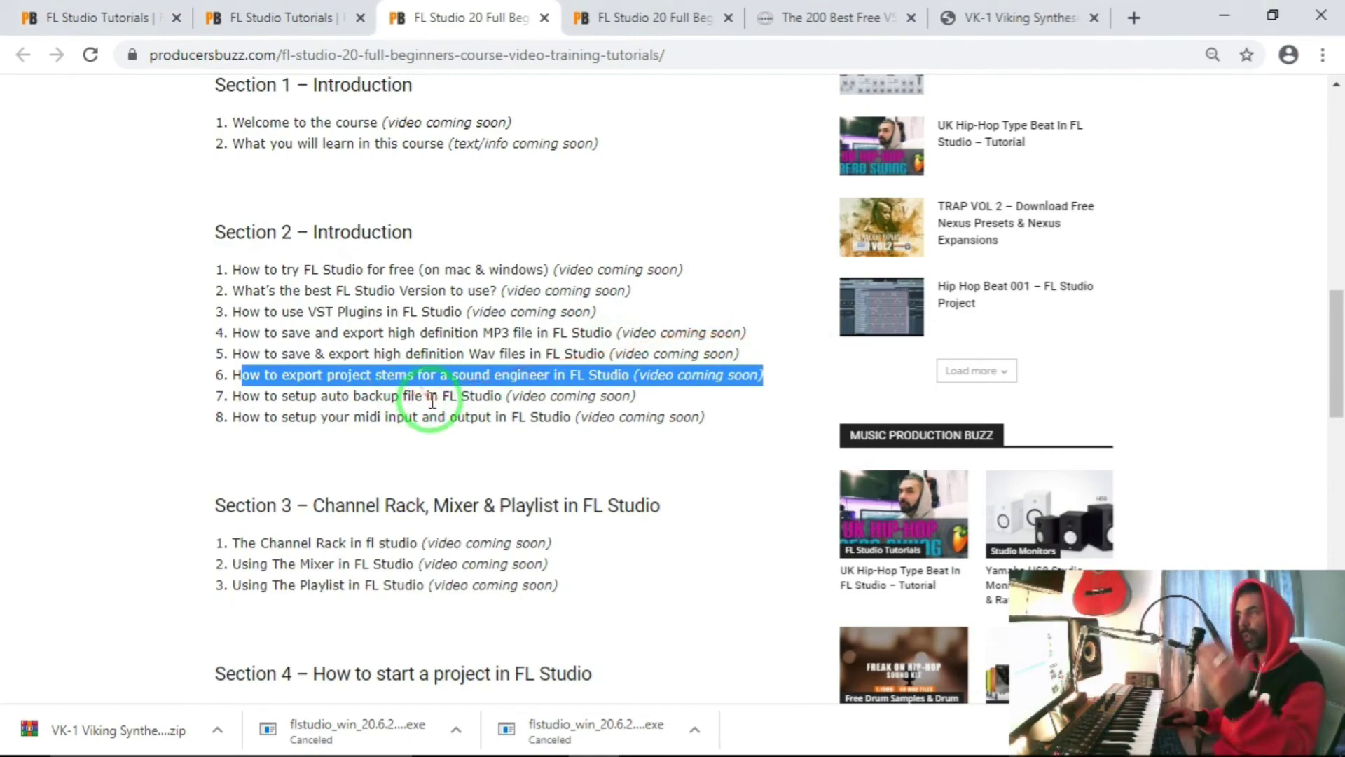